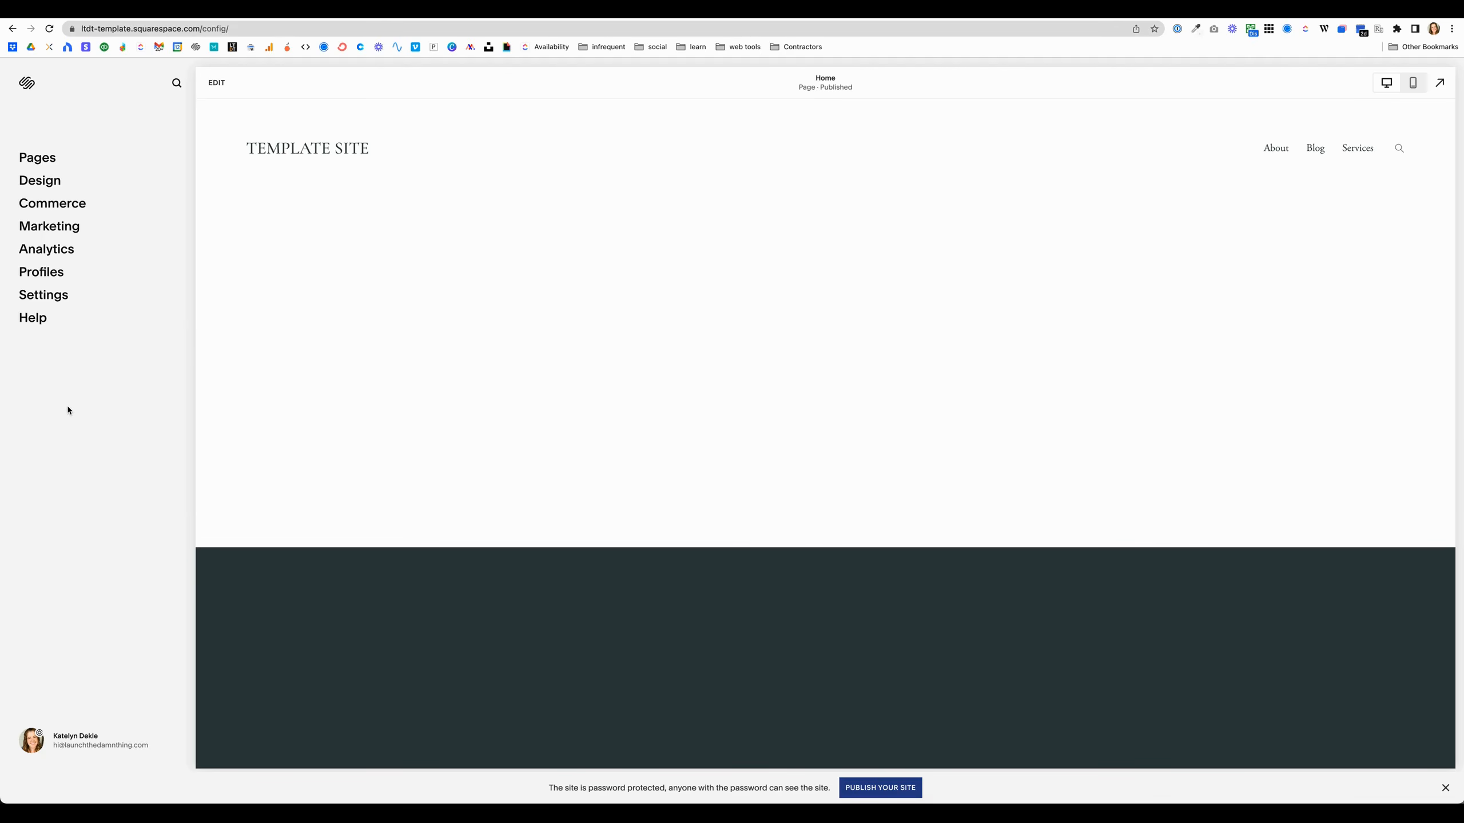
Step: Search the dashboard for announ and open the Announcement Bar settings from the results
left_click(176, 85)
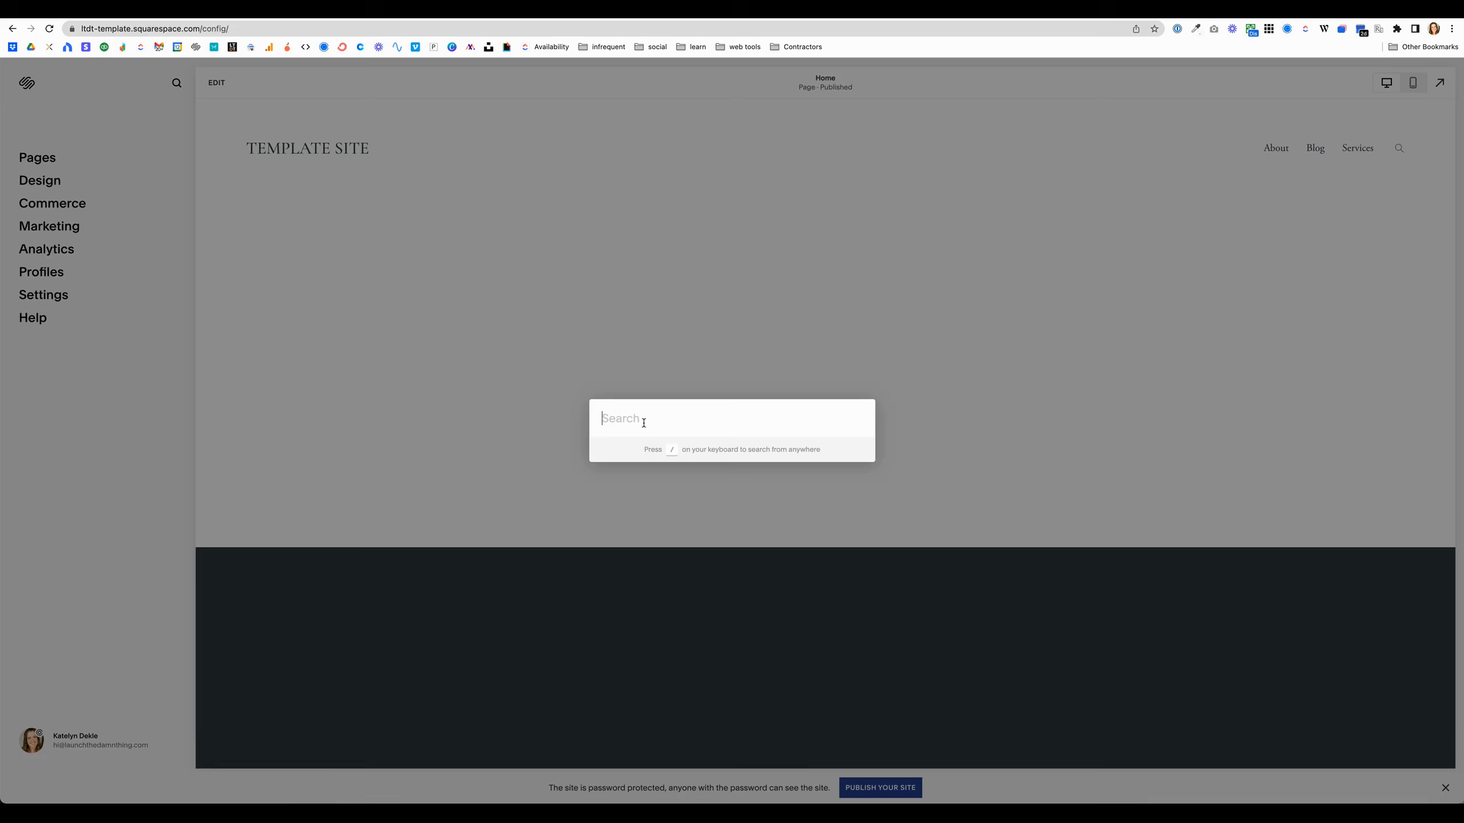
left_click(112, 424)
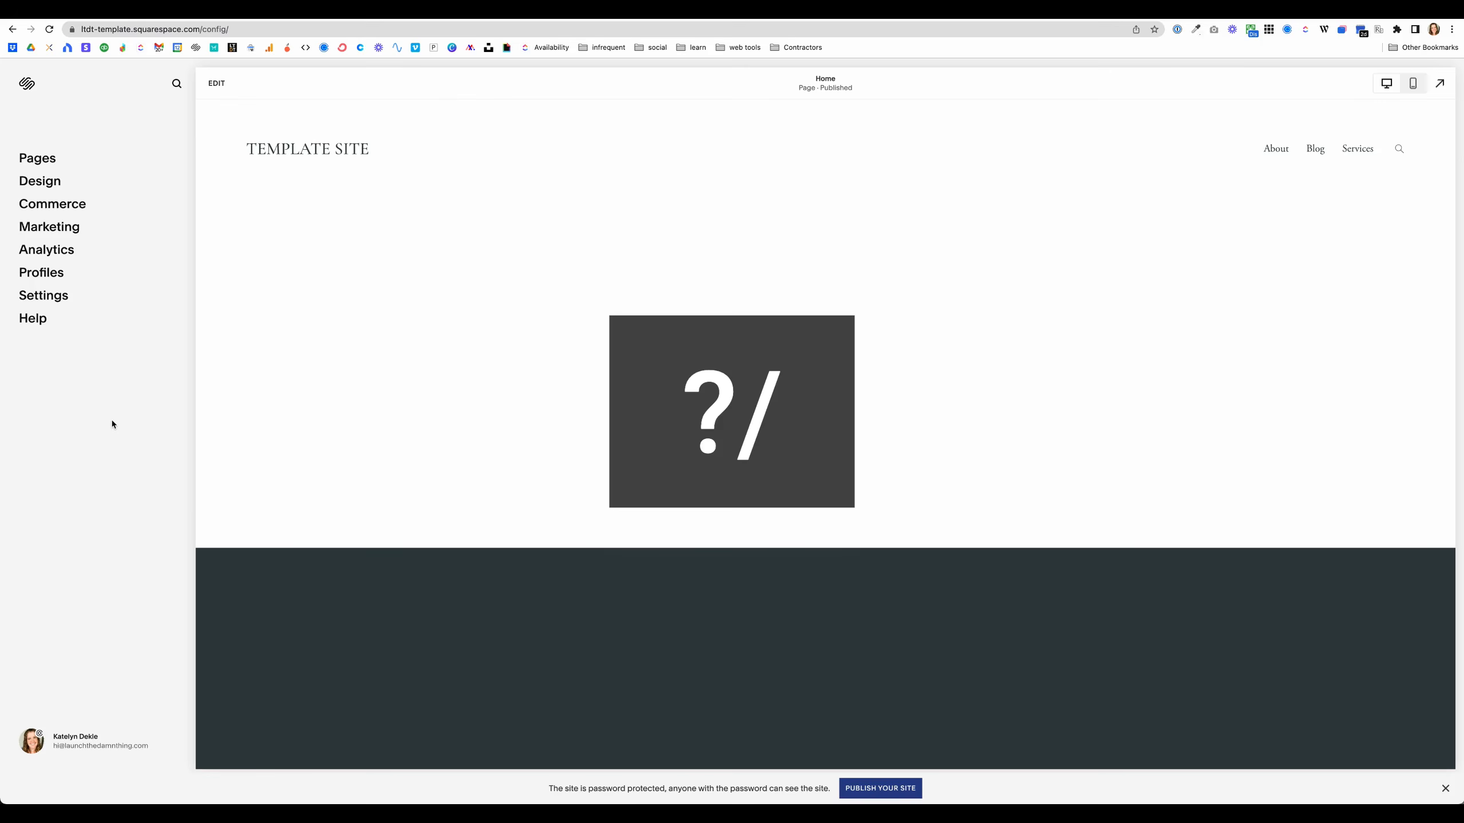
key("slash")
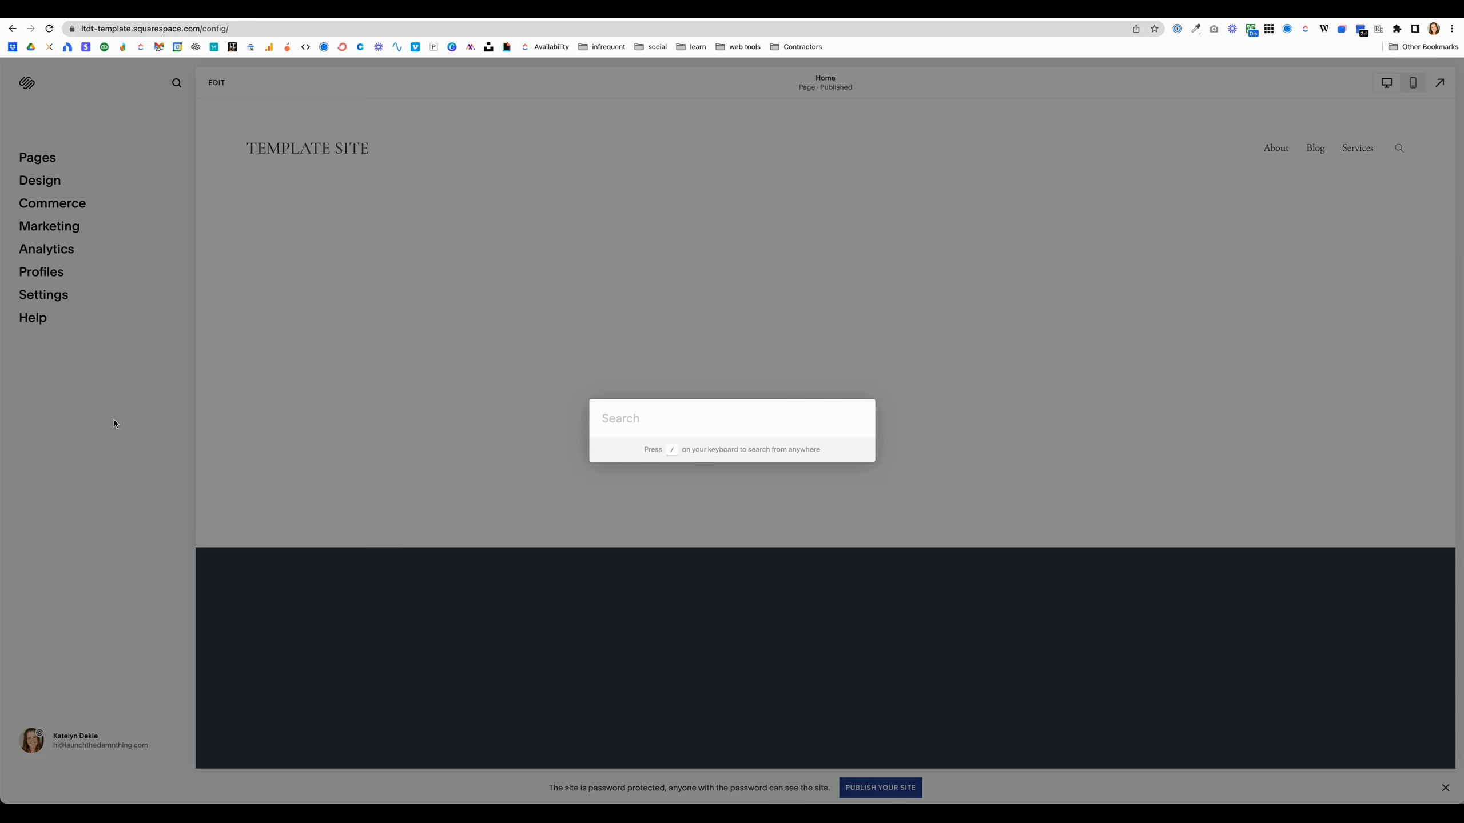
type("announ")
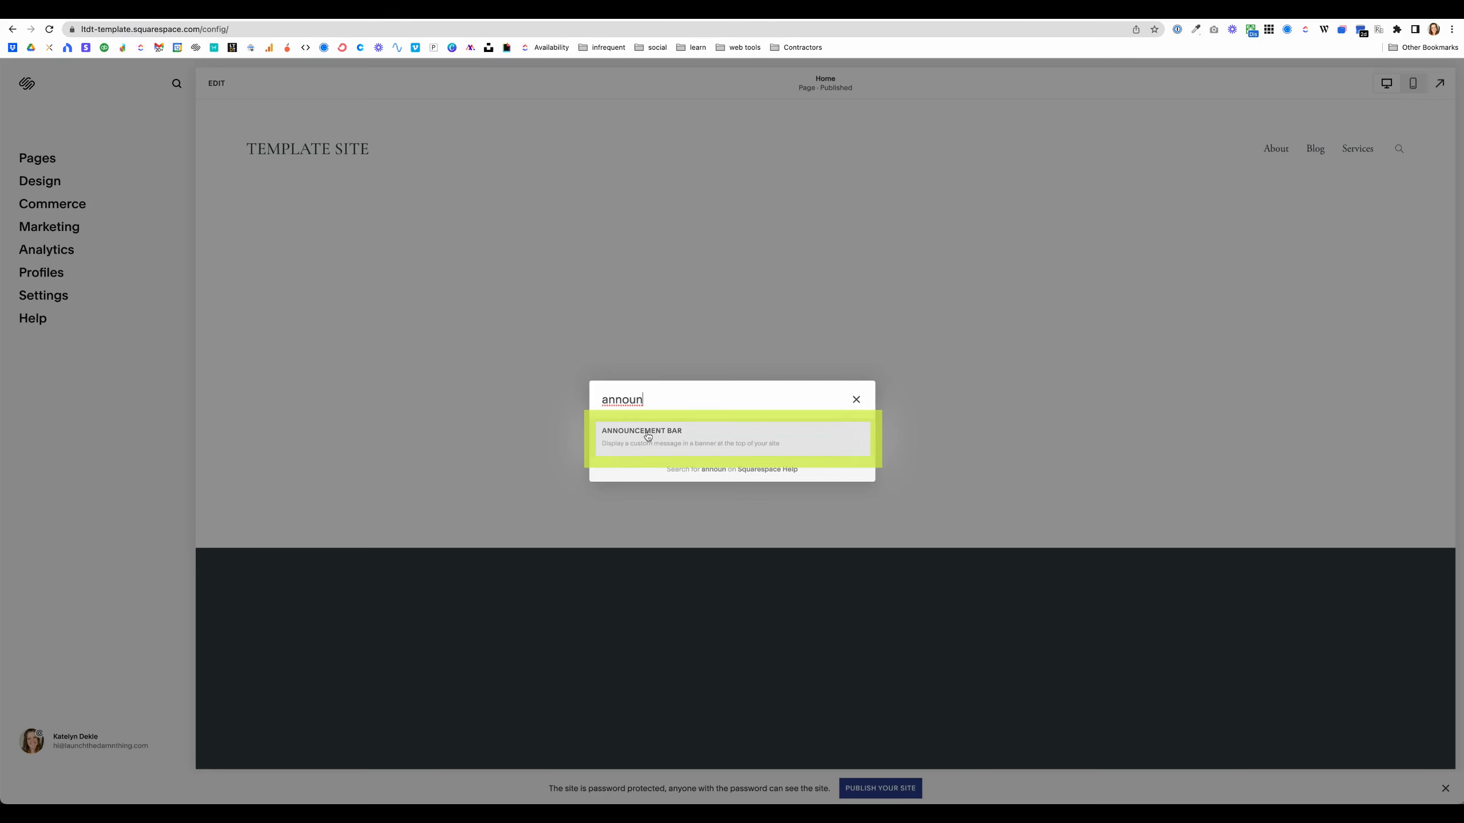
key("Return")
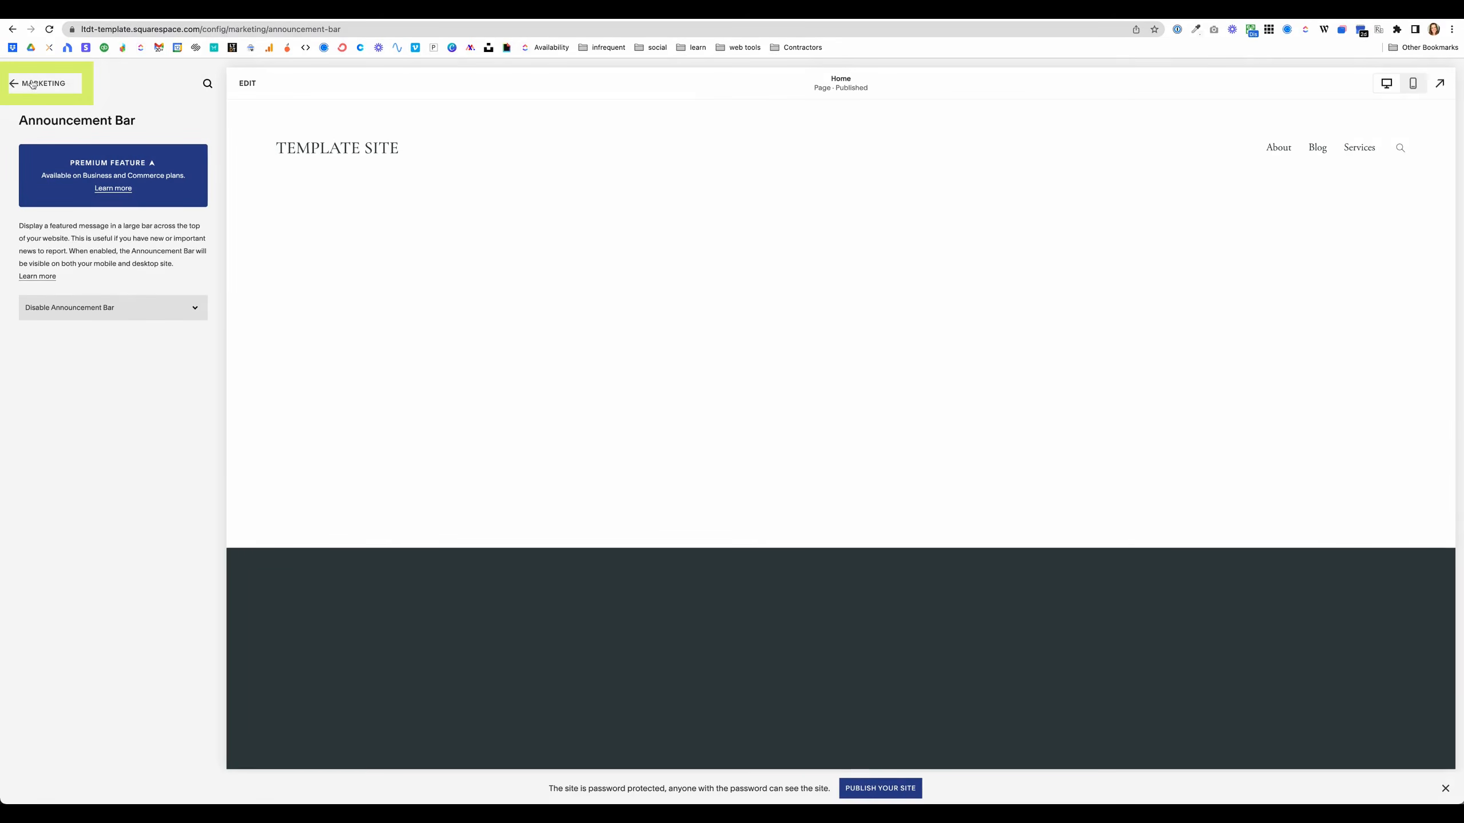
Step: Return to the main menu, browse Settings and Advanced, and open the Pages panel
left_click(32, 84)
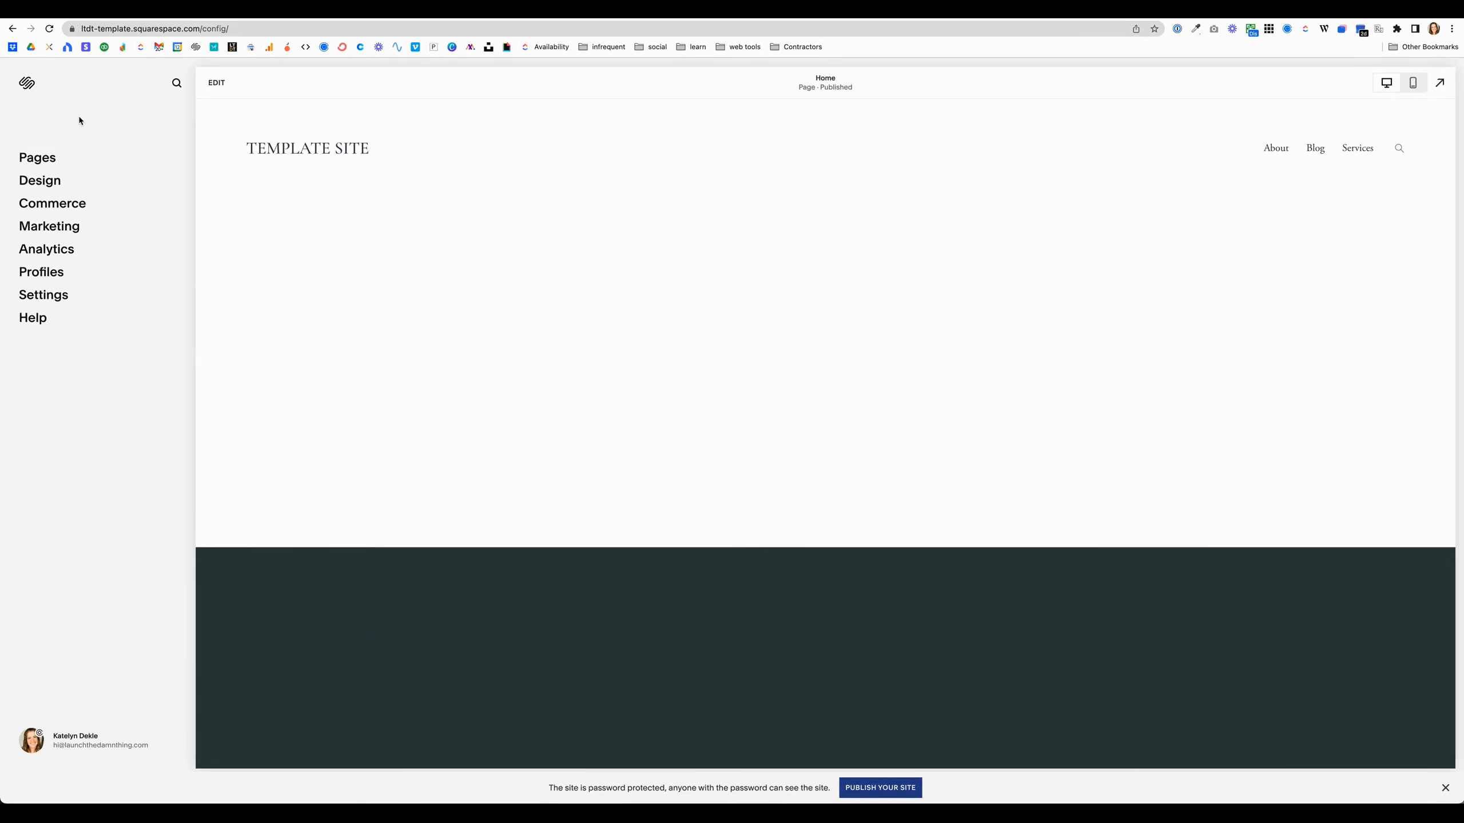
left_click(44, 298)
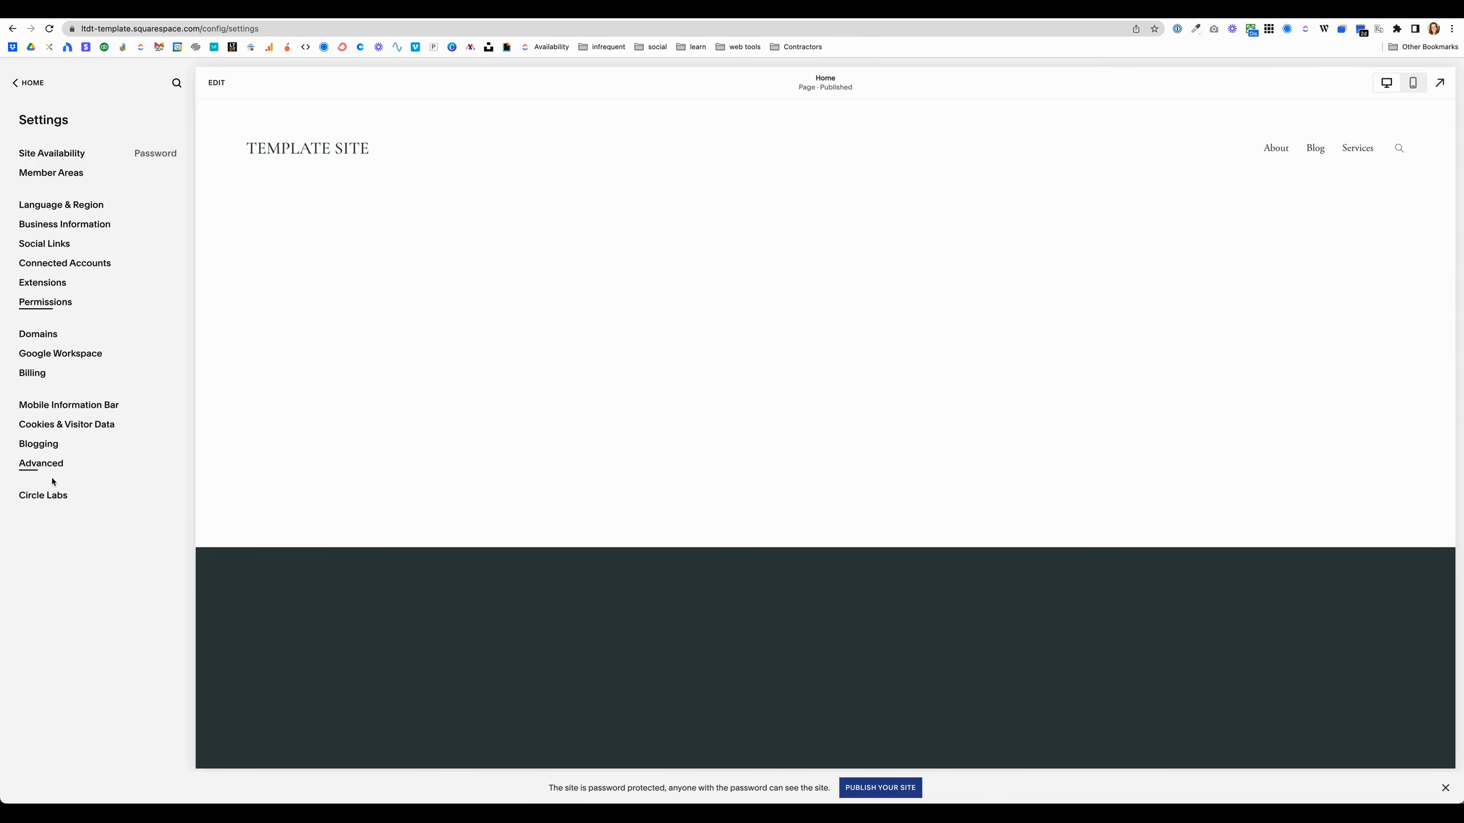
left_click(45, 464)
left_click(42, 193)
left_click(24, 83)
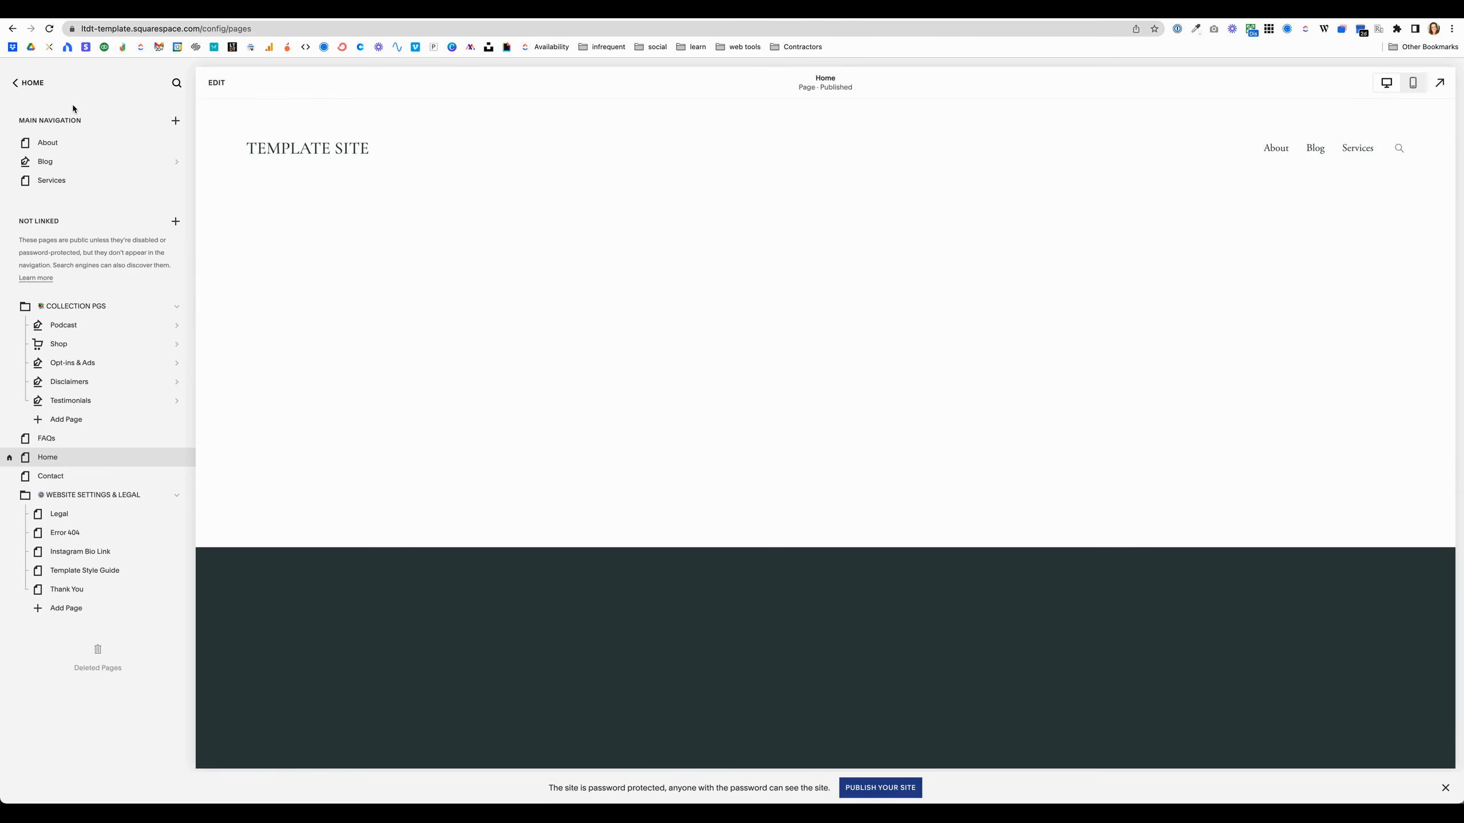
Step: Open the Podcast page's settings and close them, repeating this to show the quick access
left_click(94, 327)
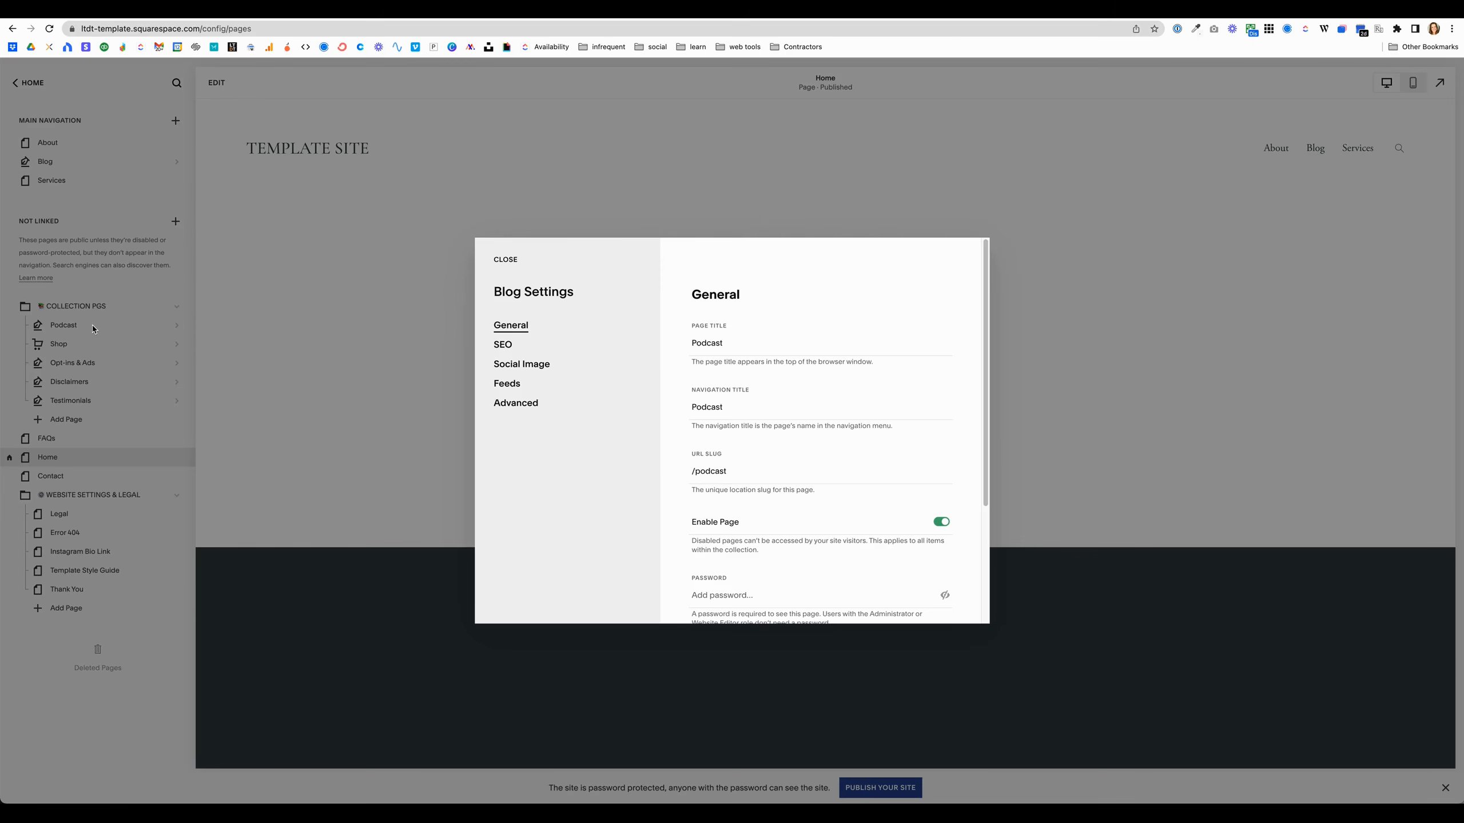
left_click(506, 260)
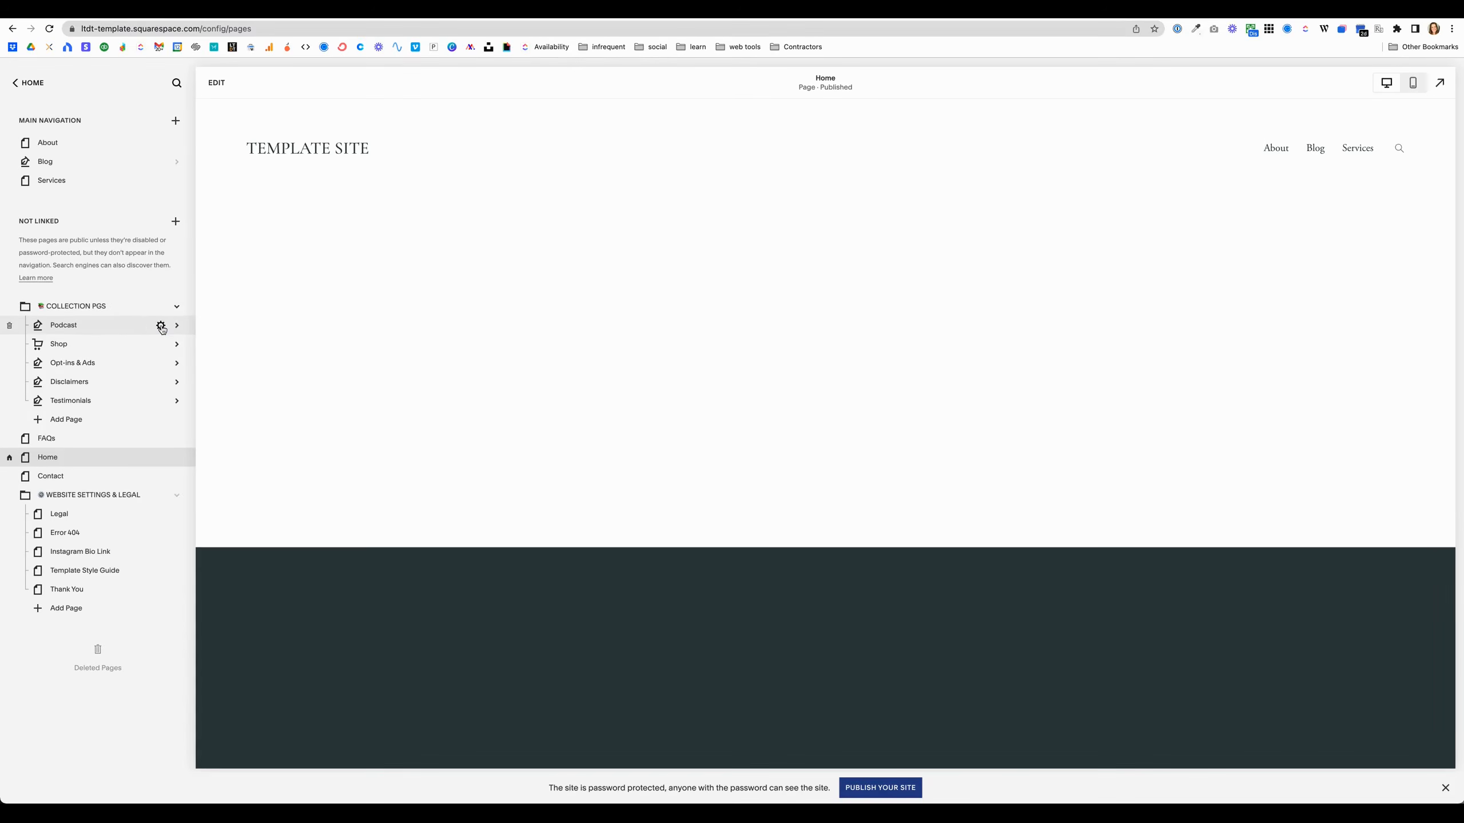
left_click(167, 327)
left_click(505, 260)
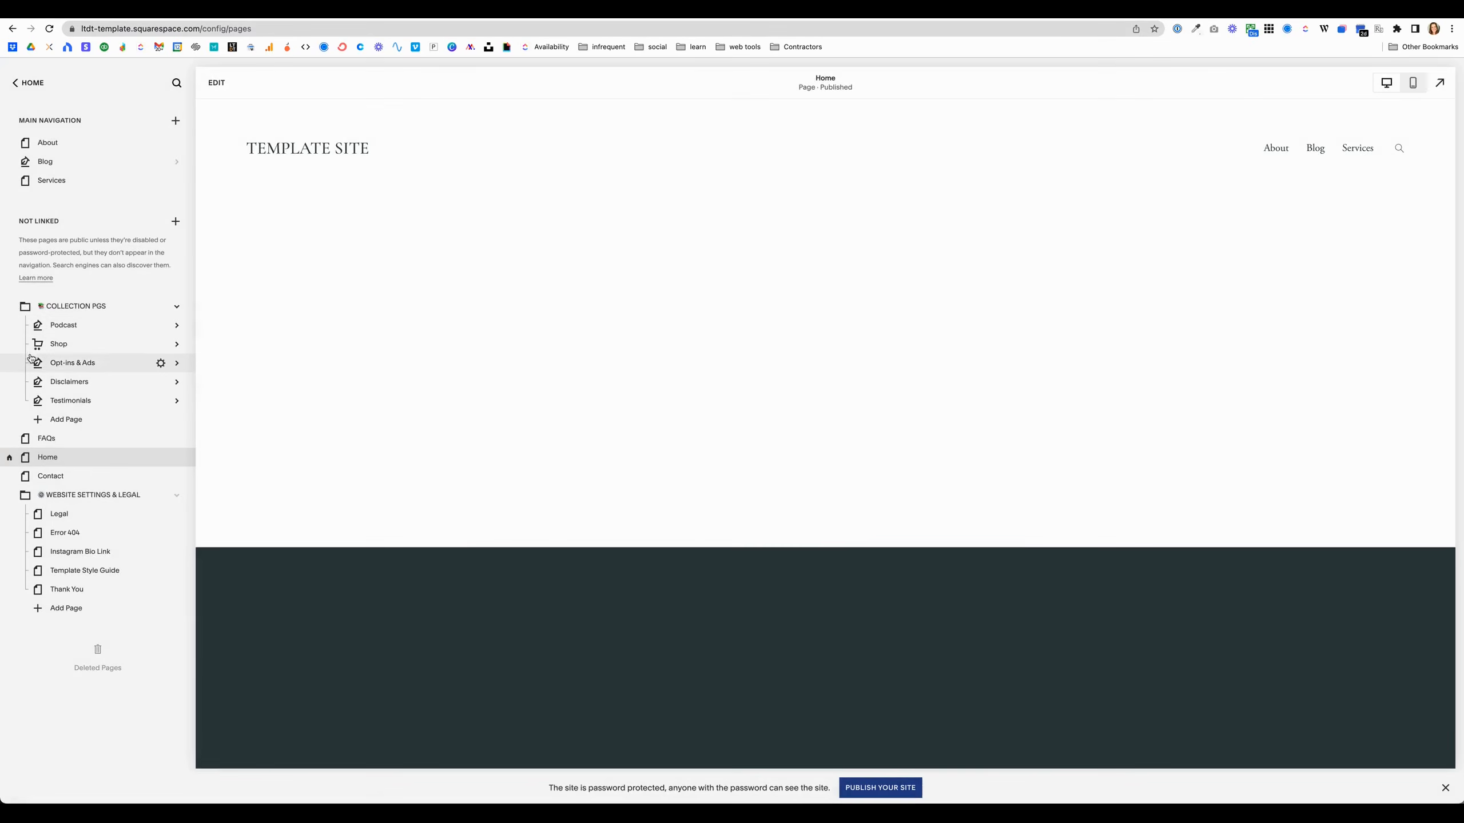
left_click(111, 329)
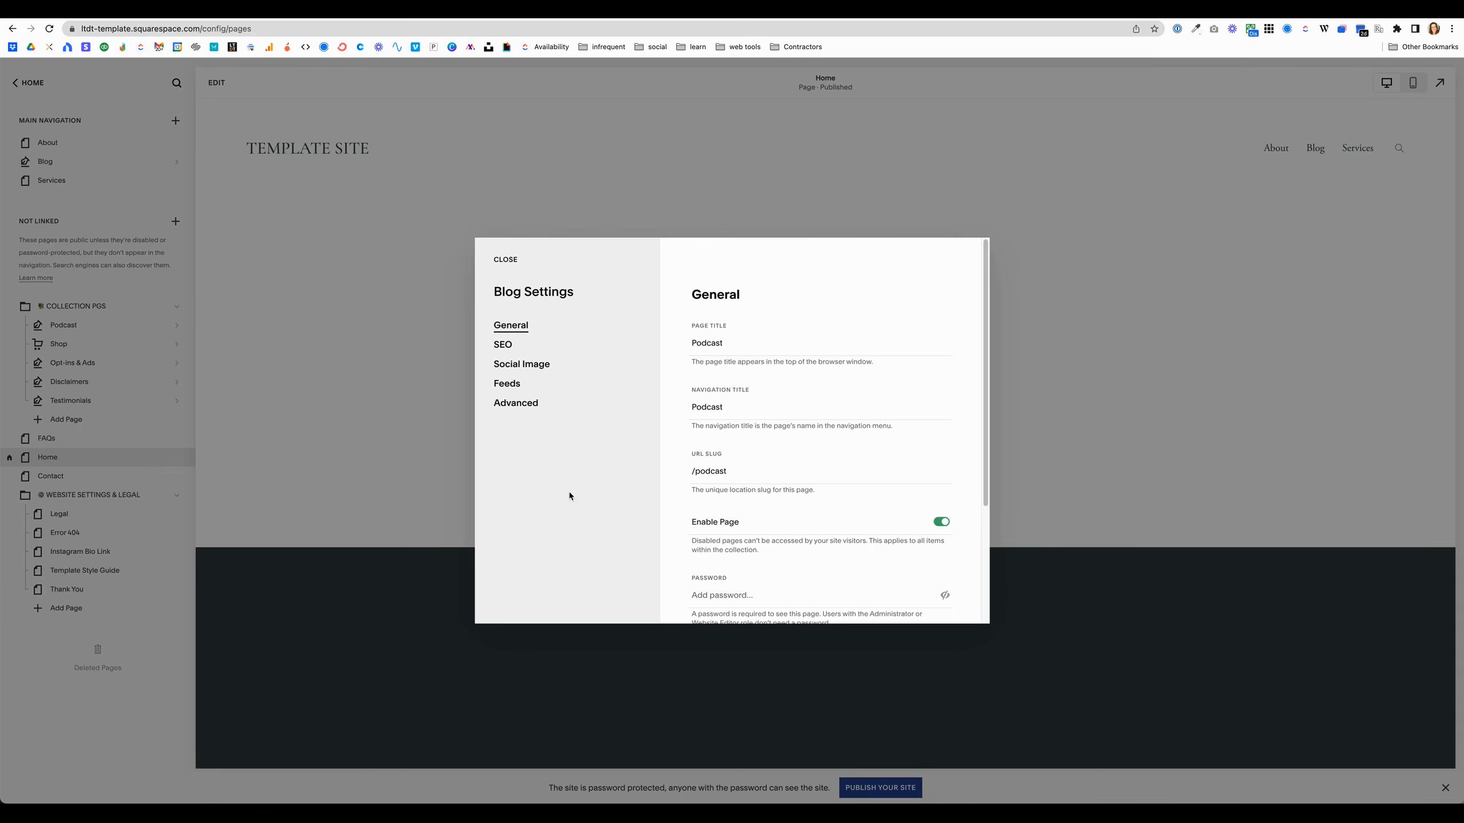
left_click(506, 263)
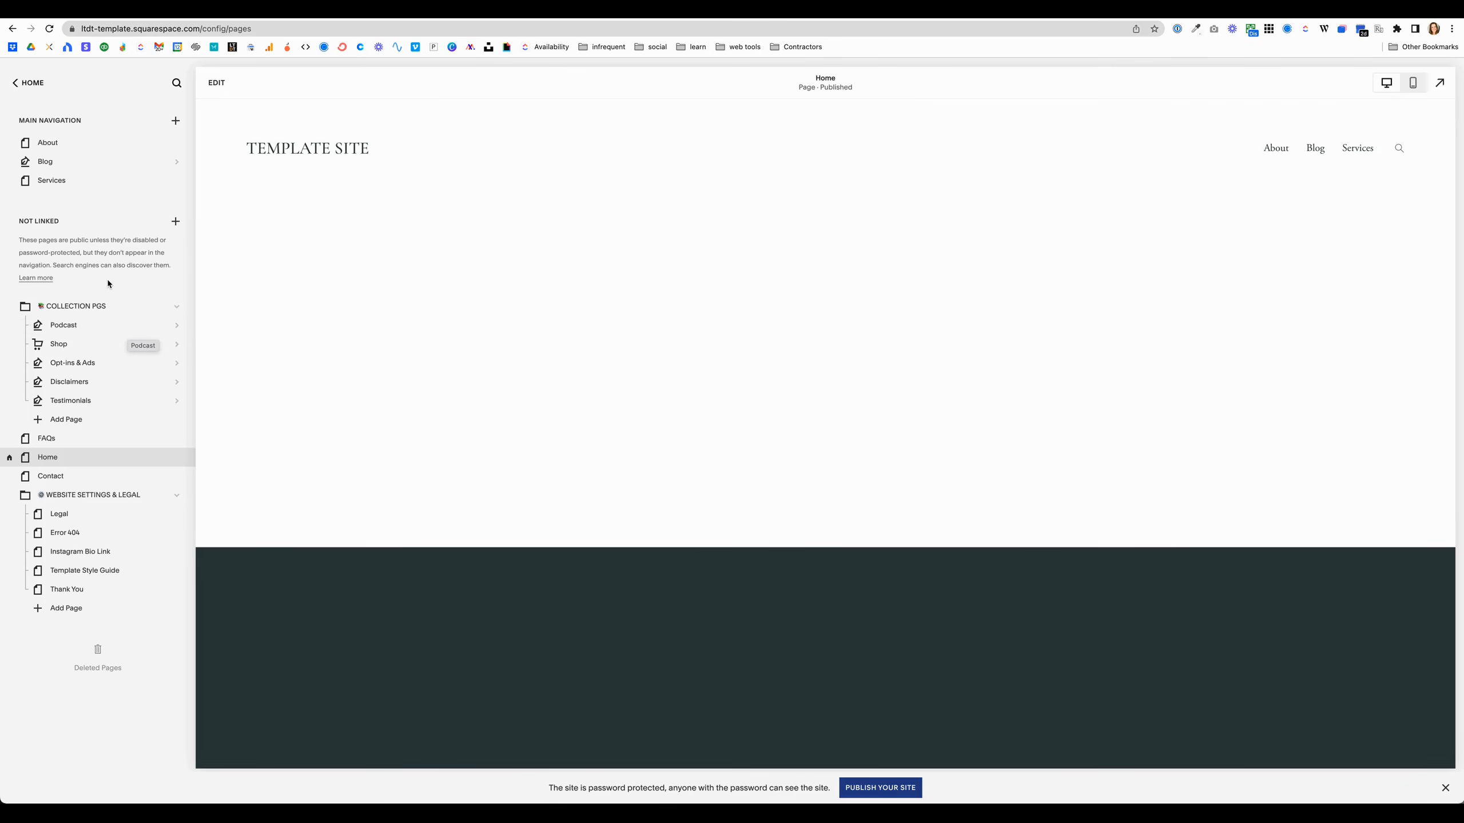
Step: Enter and exit the full-screen site preview
key("Escape")
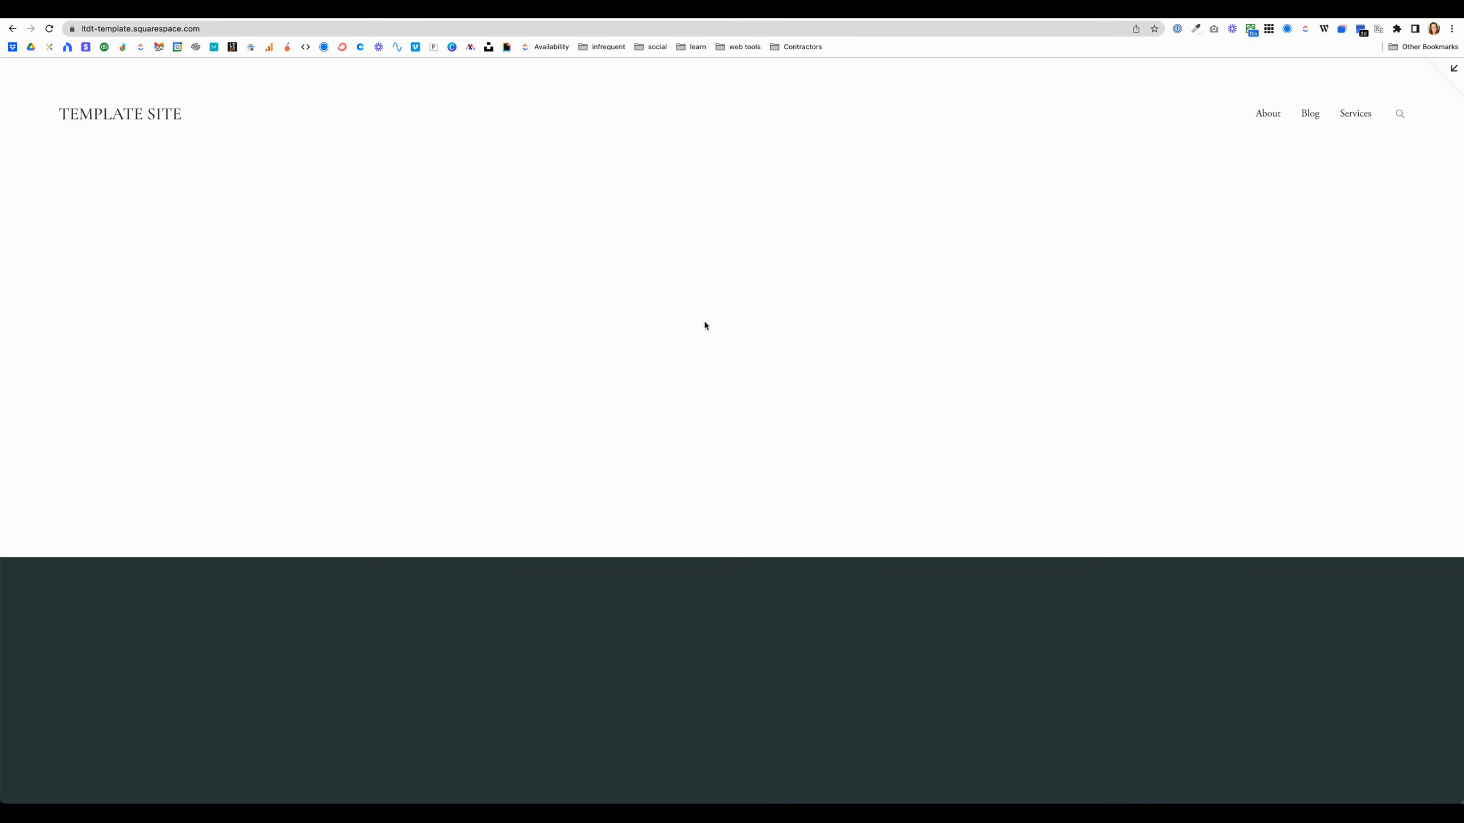
key("Escape")
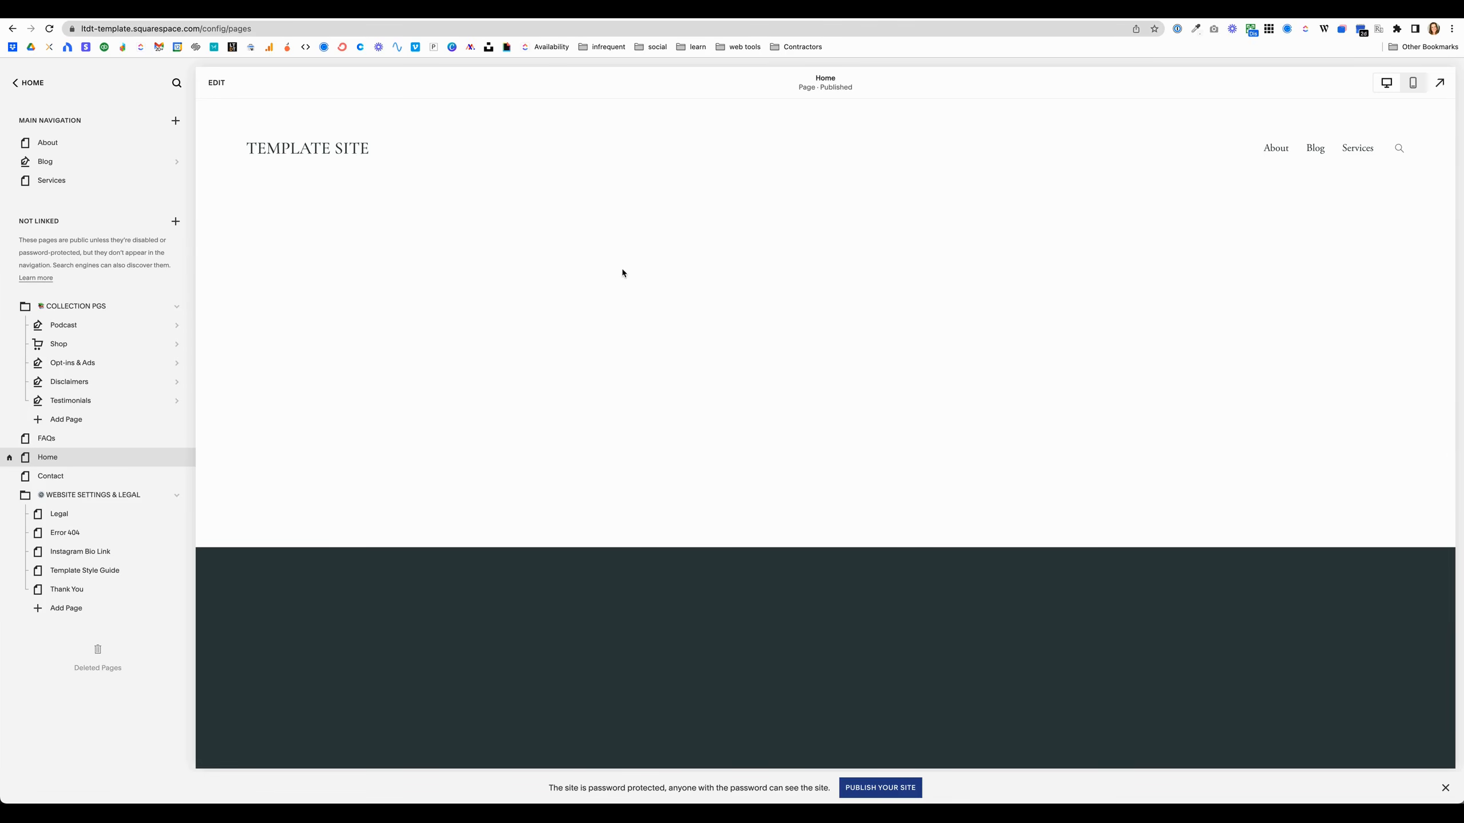
key("Escape")
key("Escape")
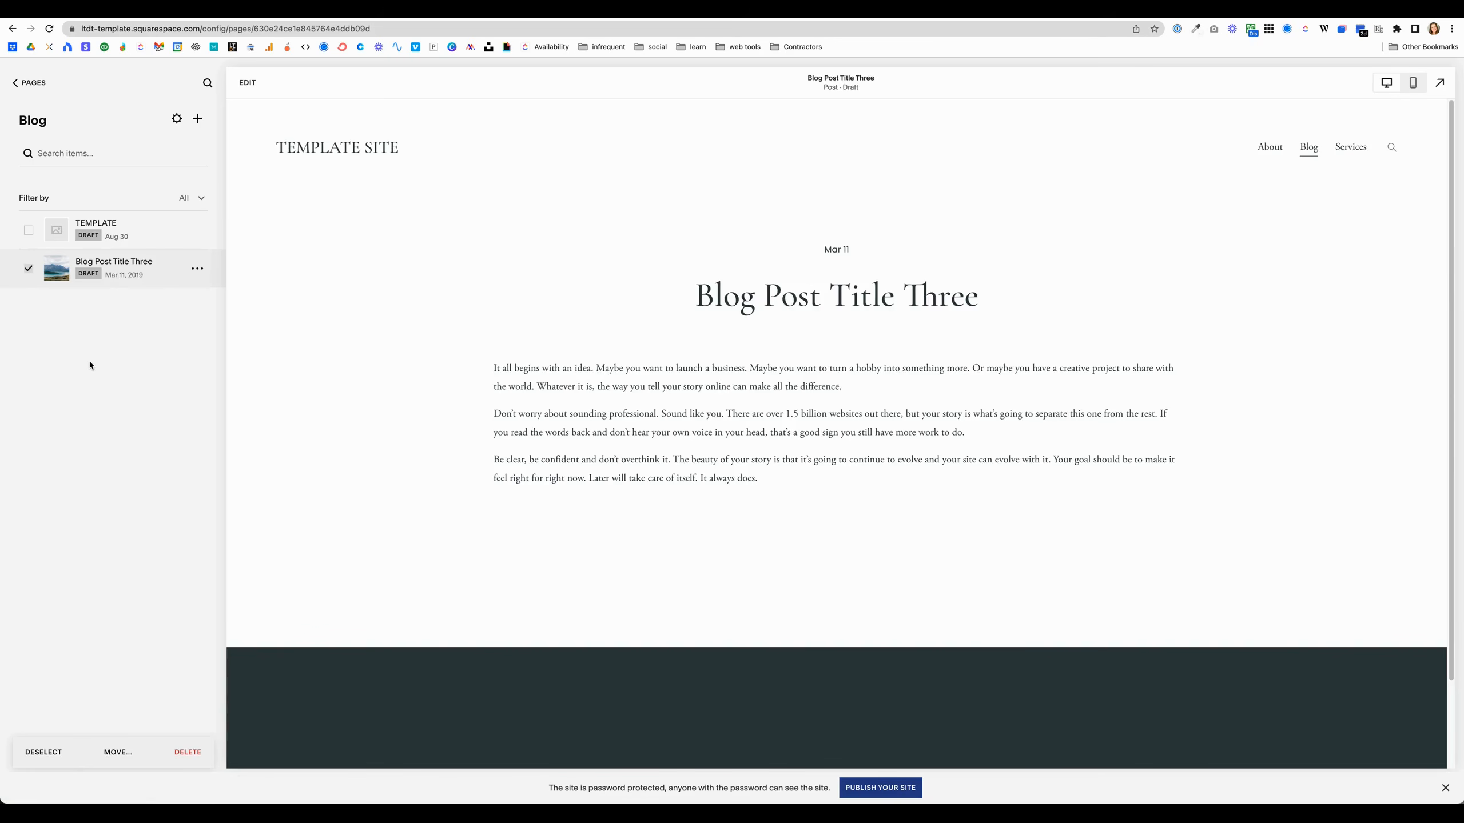
Step: Open Blog Post Title Three in the editor, select its body text, and close the editor without changes
double_click(514, 460)
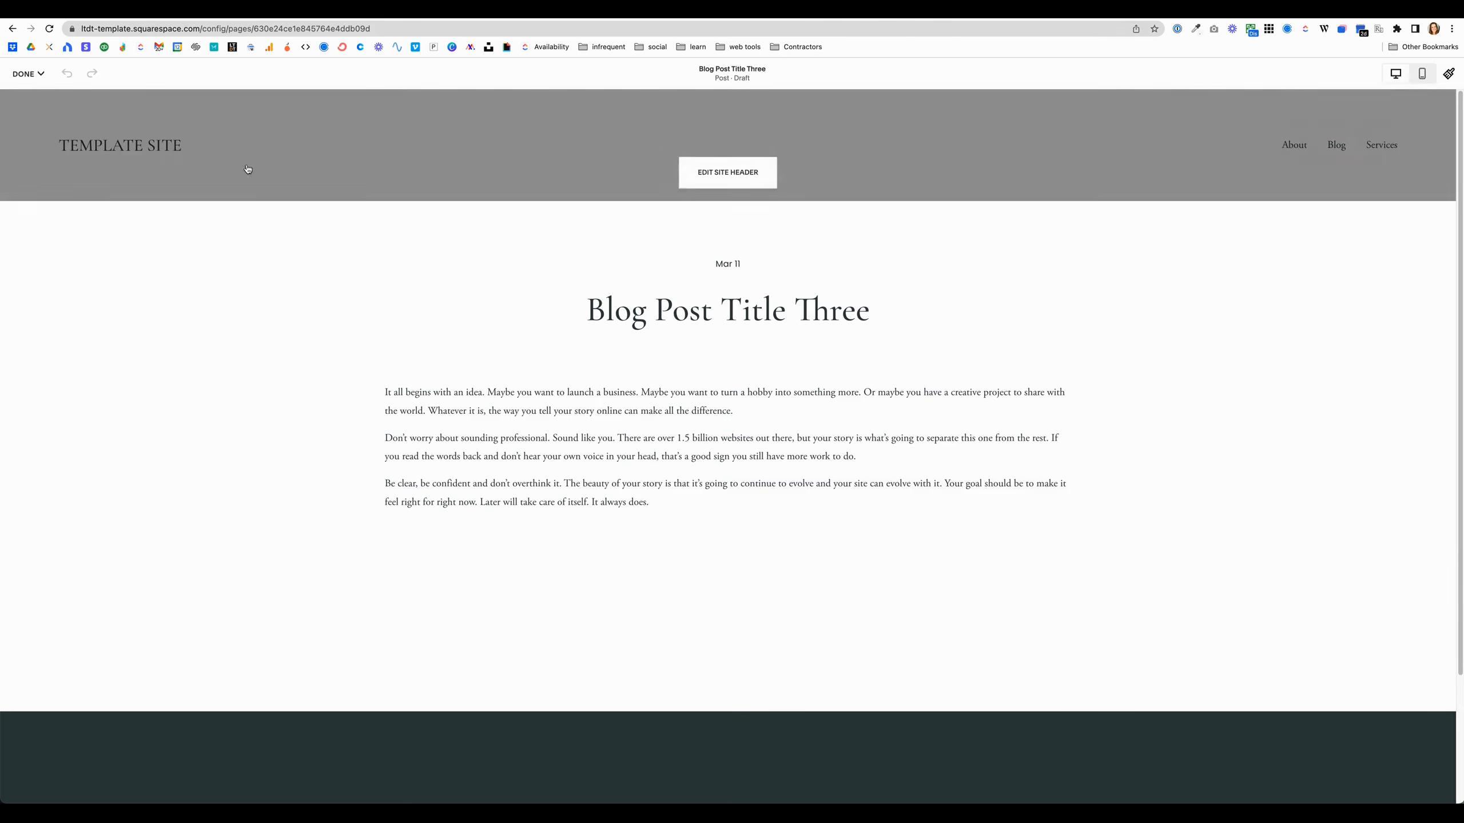
left_click(412, 455)
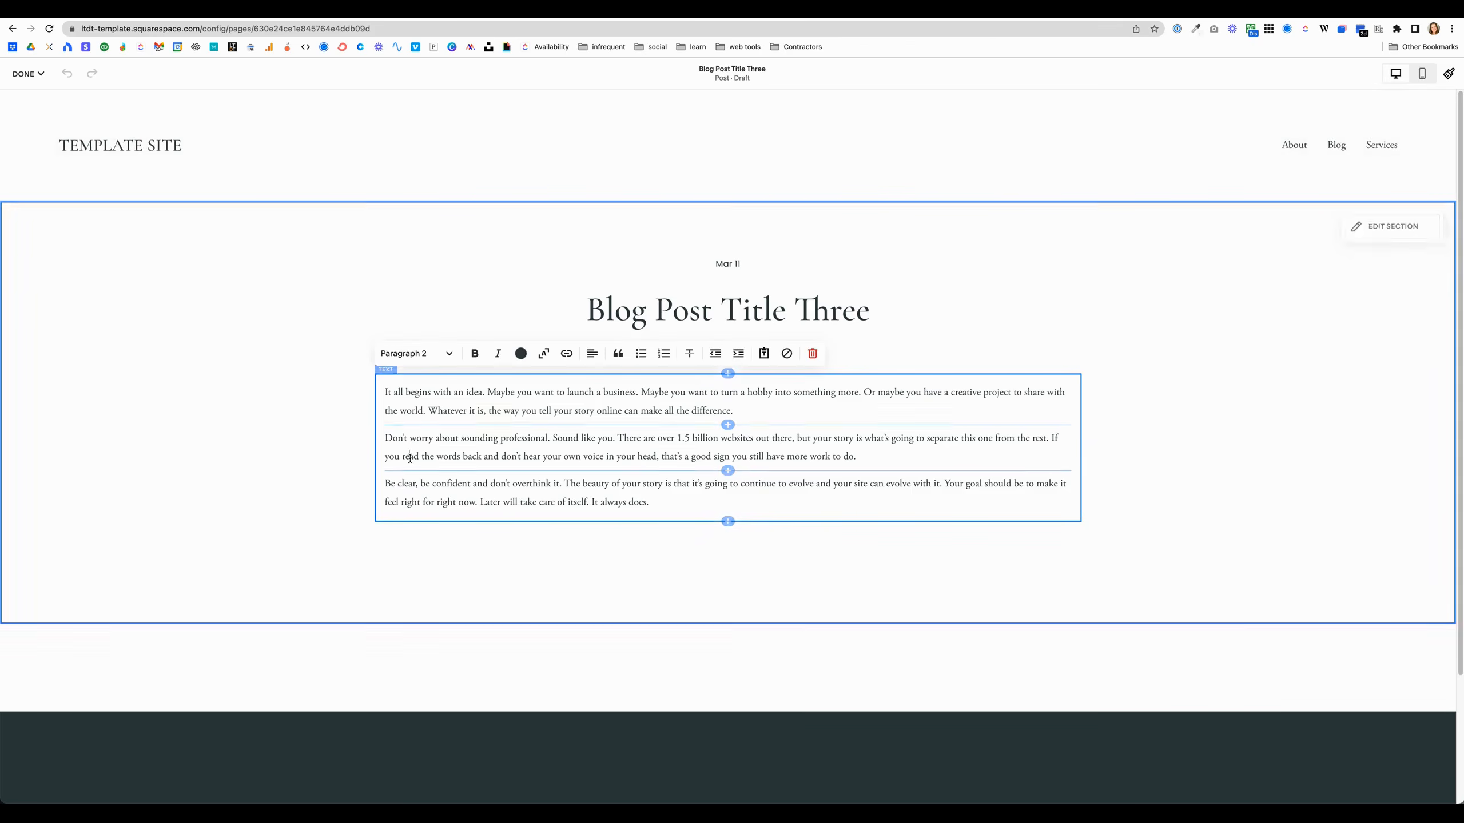
left_click(283, 450)
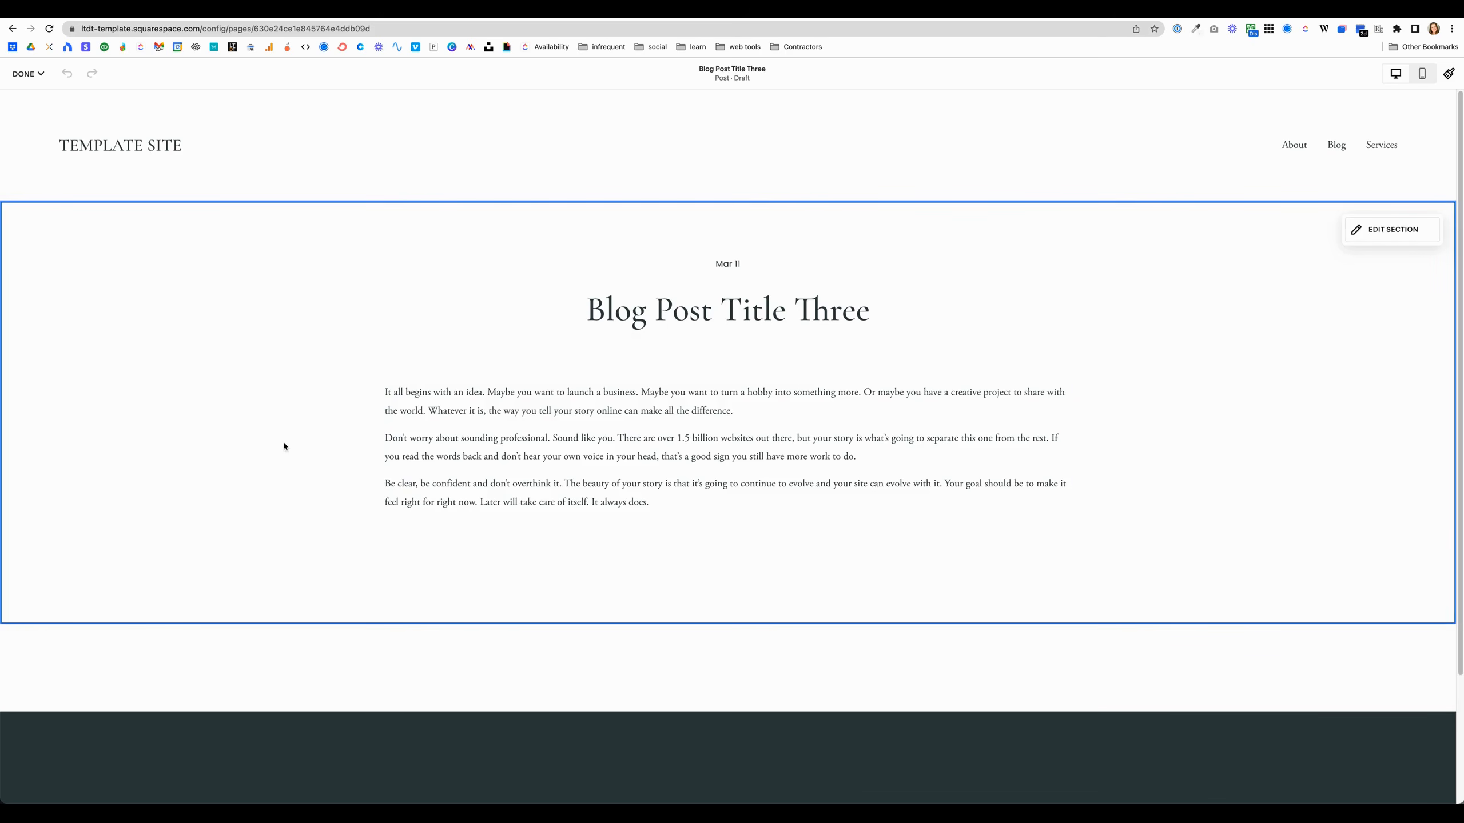
left_click(23, 74)
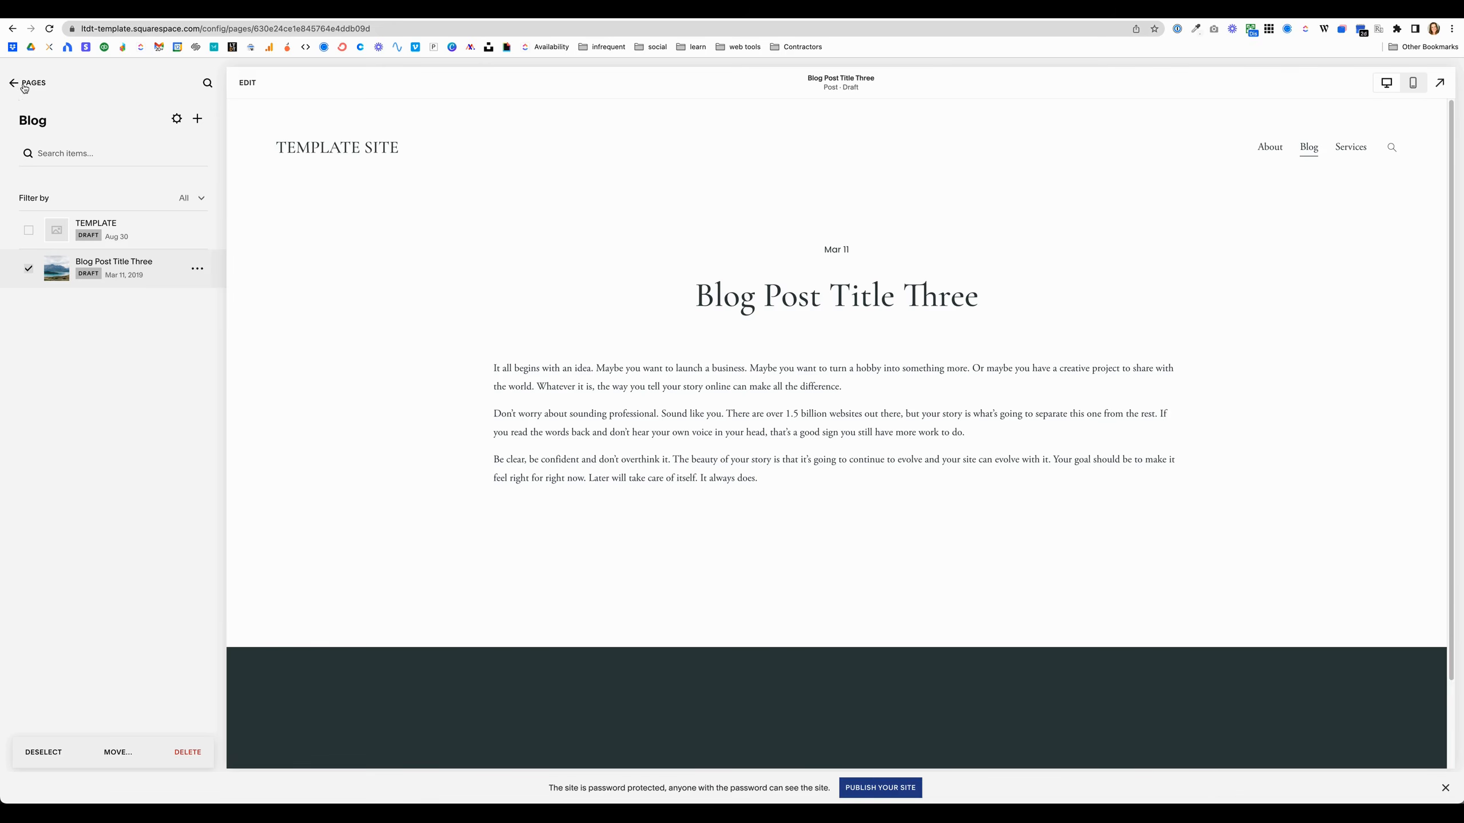
Step: In Advanced settings' Menu Shortcuts, enable Traffic Overview, Traffic Sources and Popular Content, and return to the home menu
left_click(16, 84)
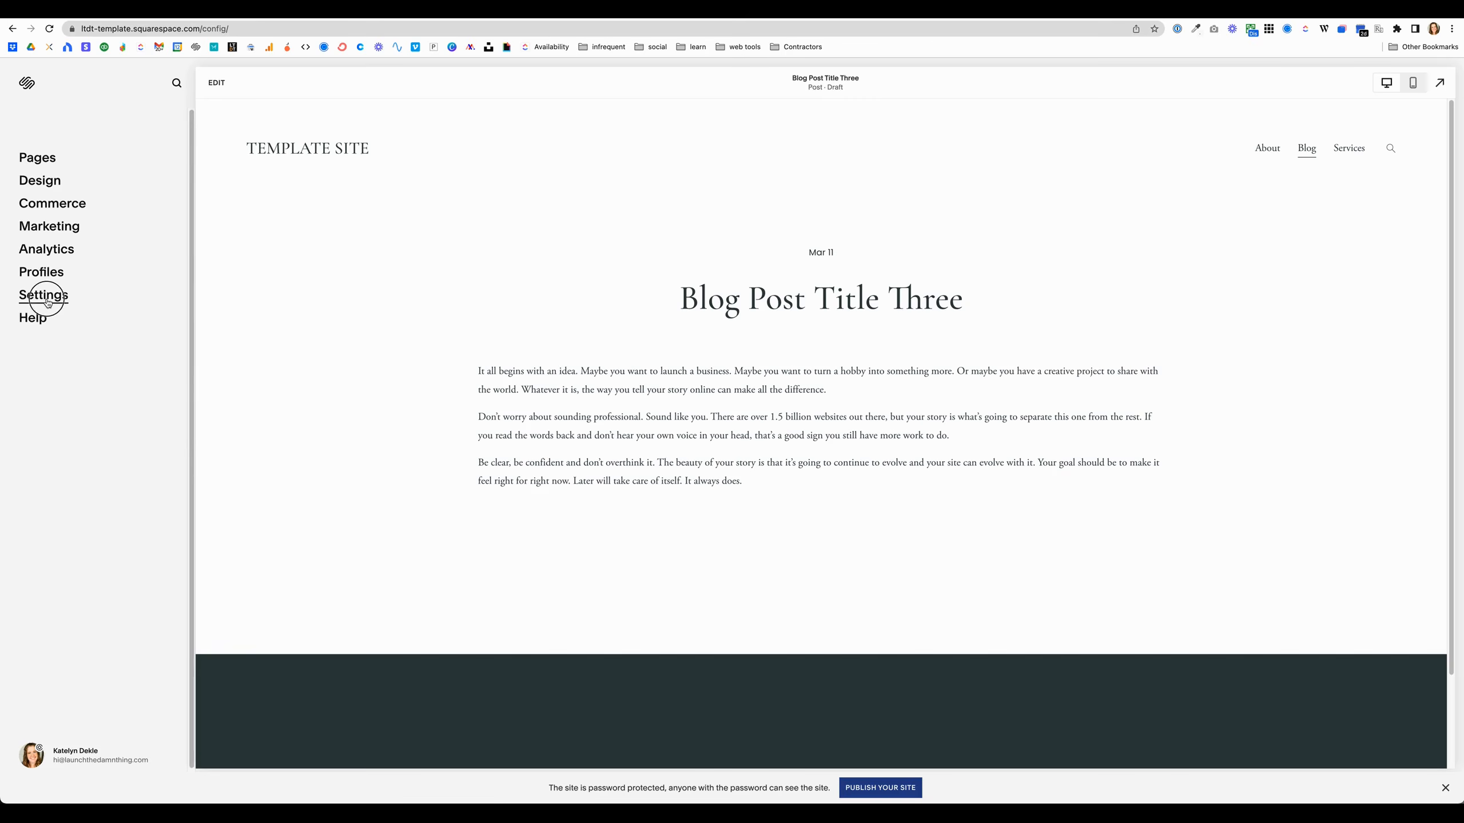
left_click(47, 301)
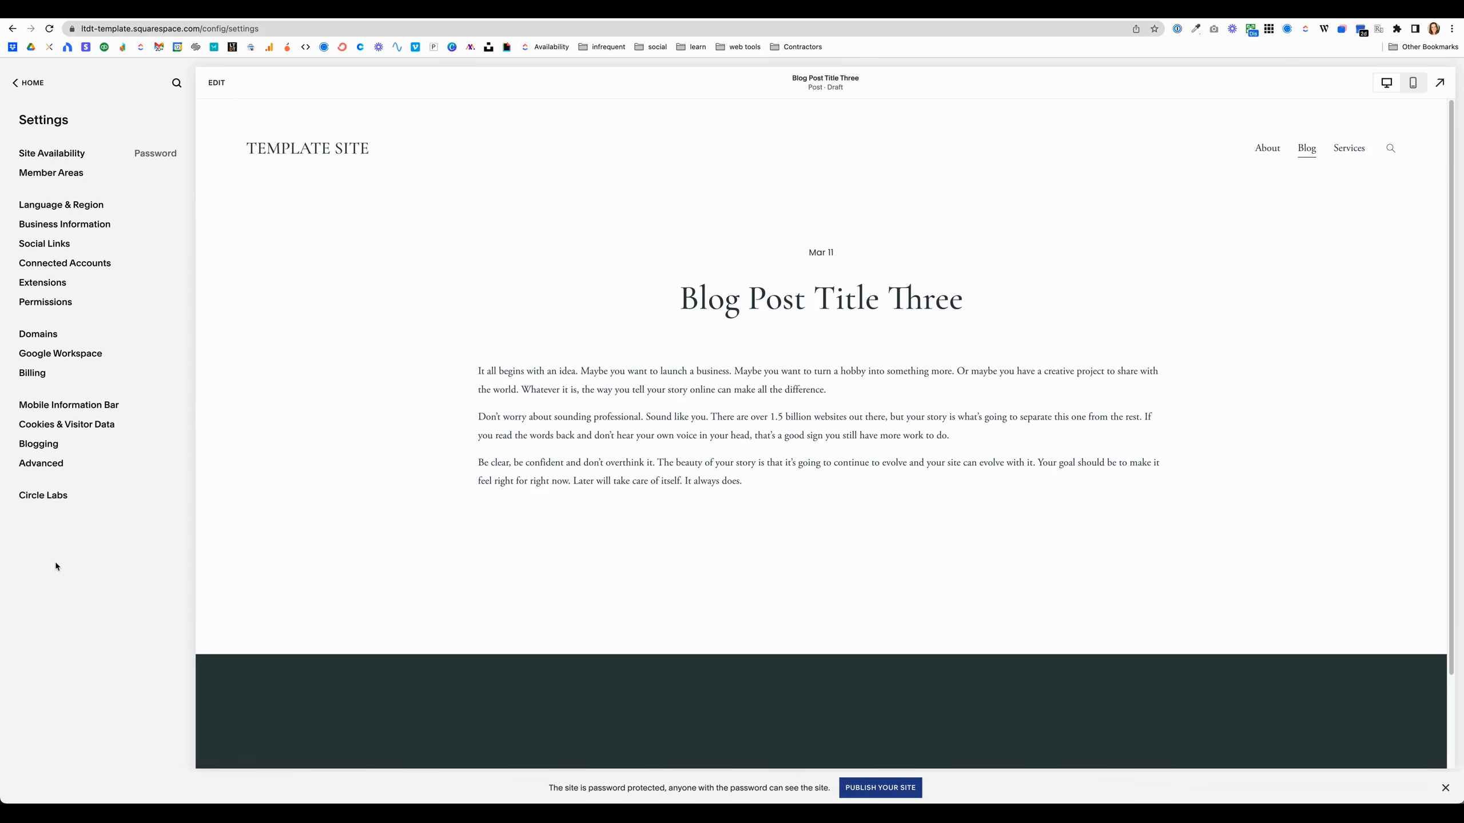
left_click(43, 470)
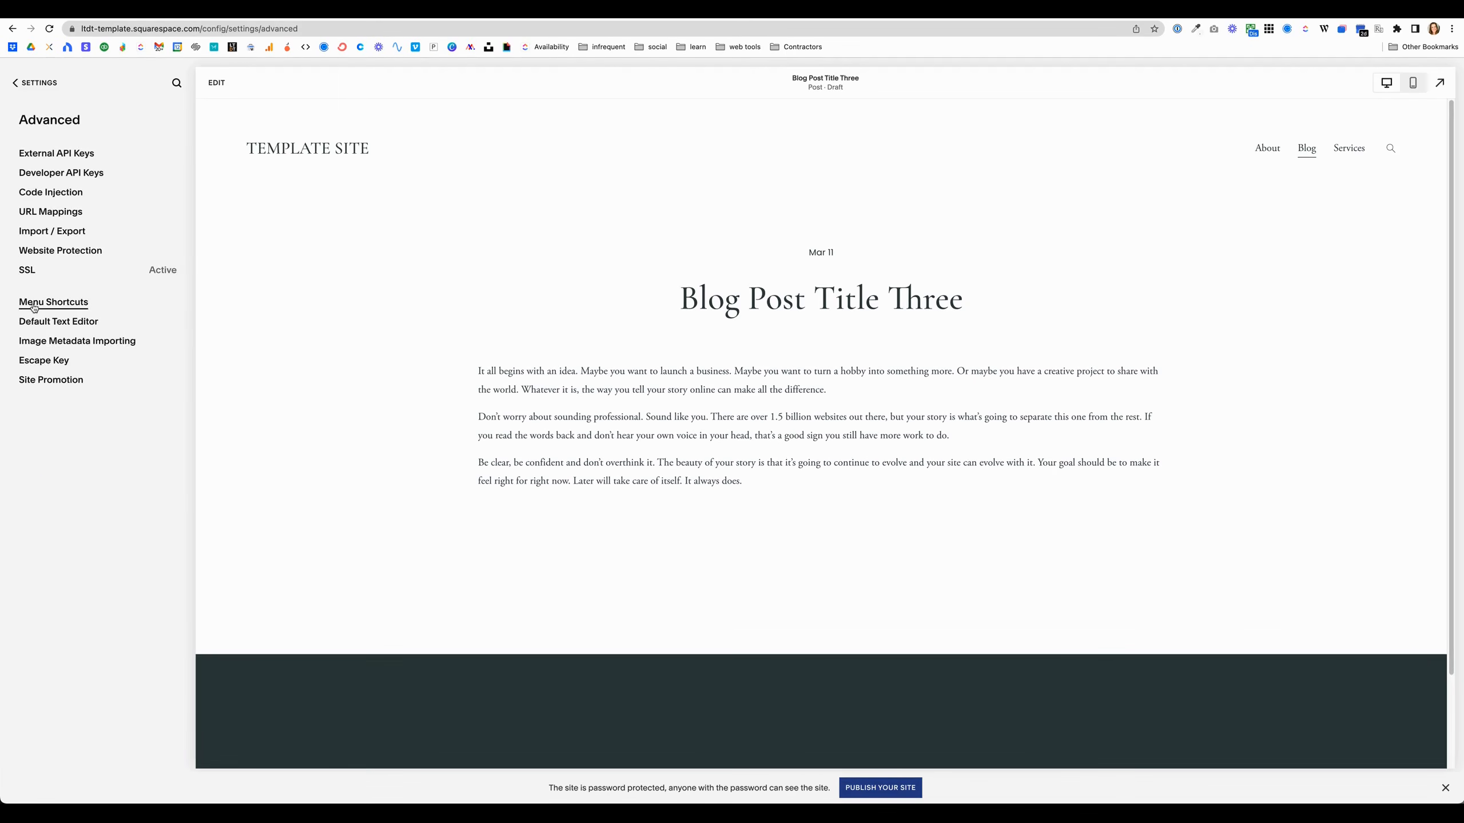
left_click(34, 305)
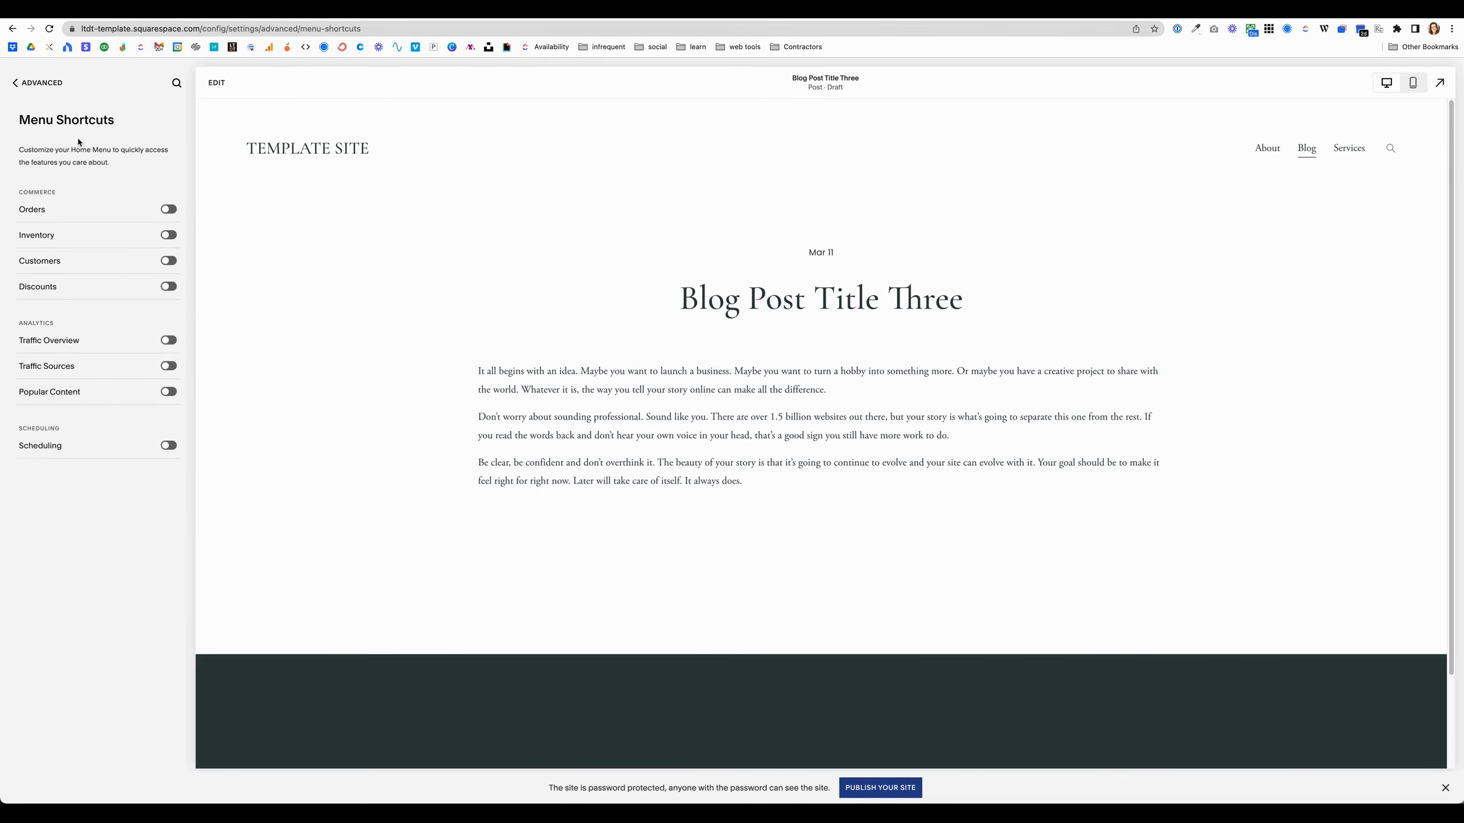
left_click(168, 340)
left_click(168, 365)
left_click(168, 392)
left_click(29, 85)
left_click(30, 86)
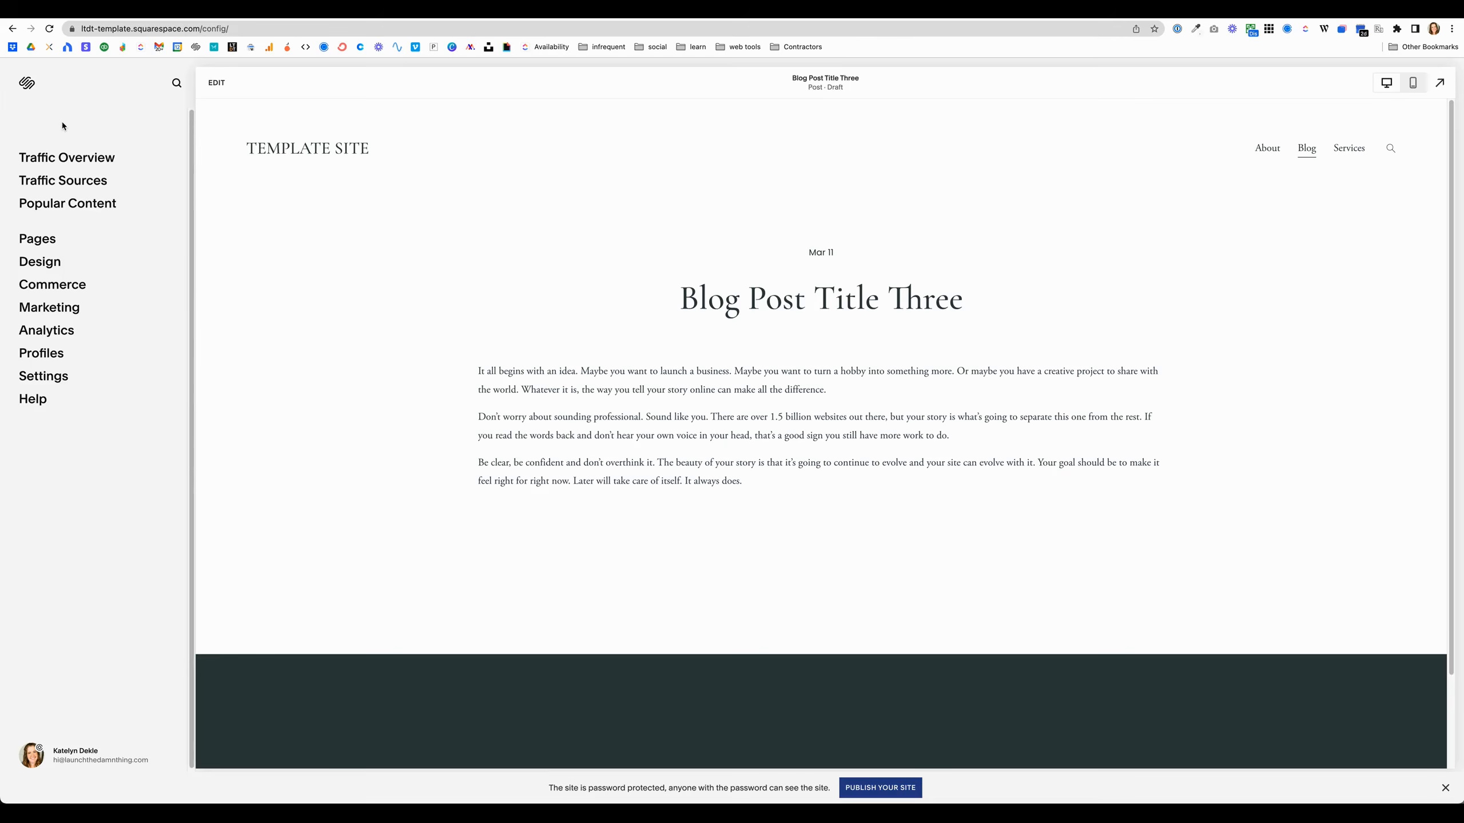
Step: Open the Escape Key option in Advanced settings and return to the dashboard from the live site
left_click(50, 385)
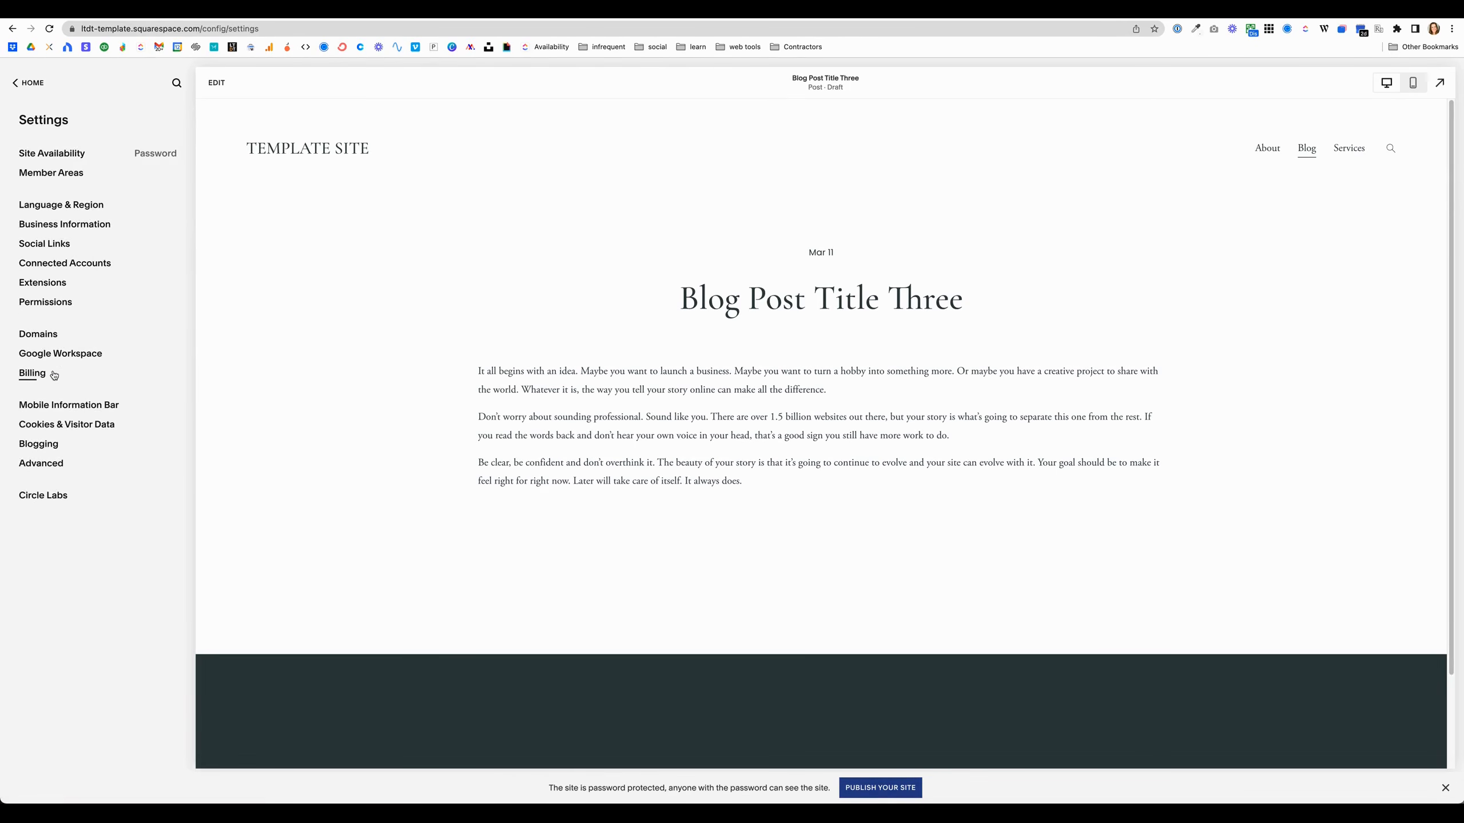
left_click(34, 468)
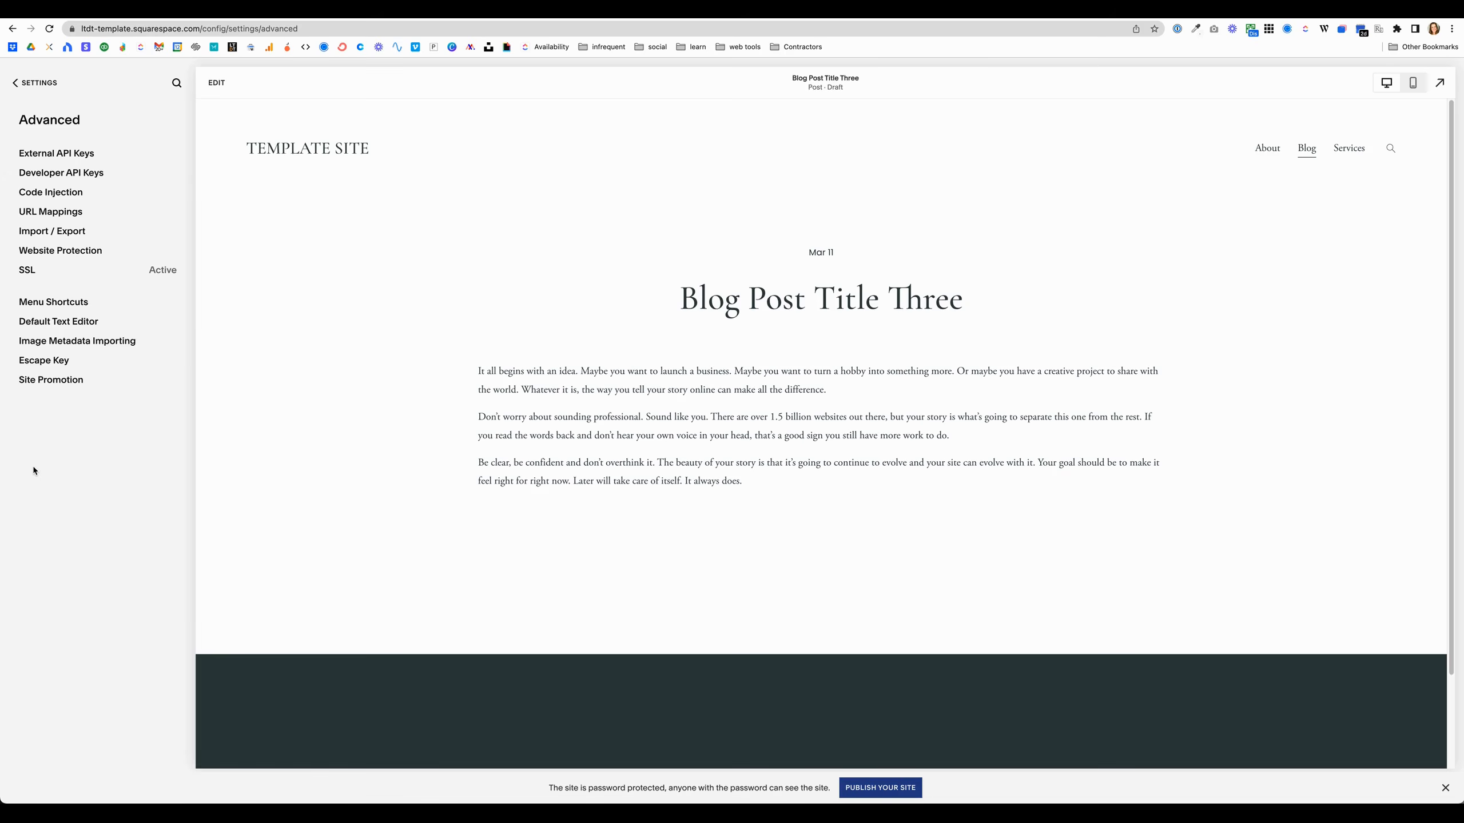
left_click(42, 362)
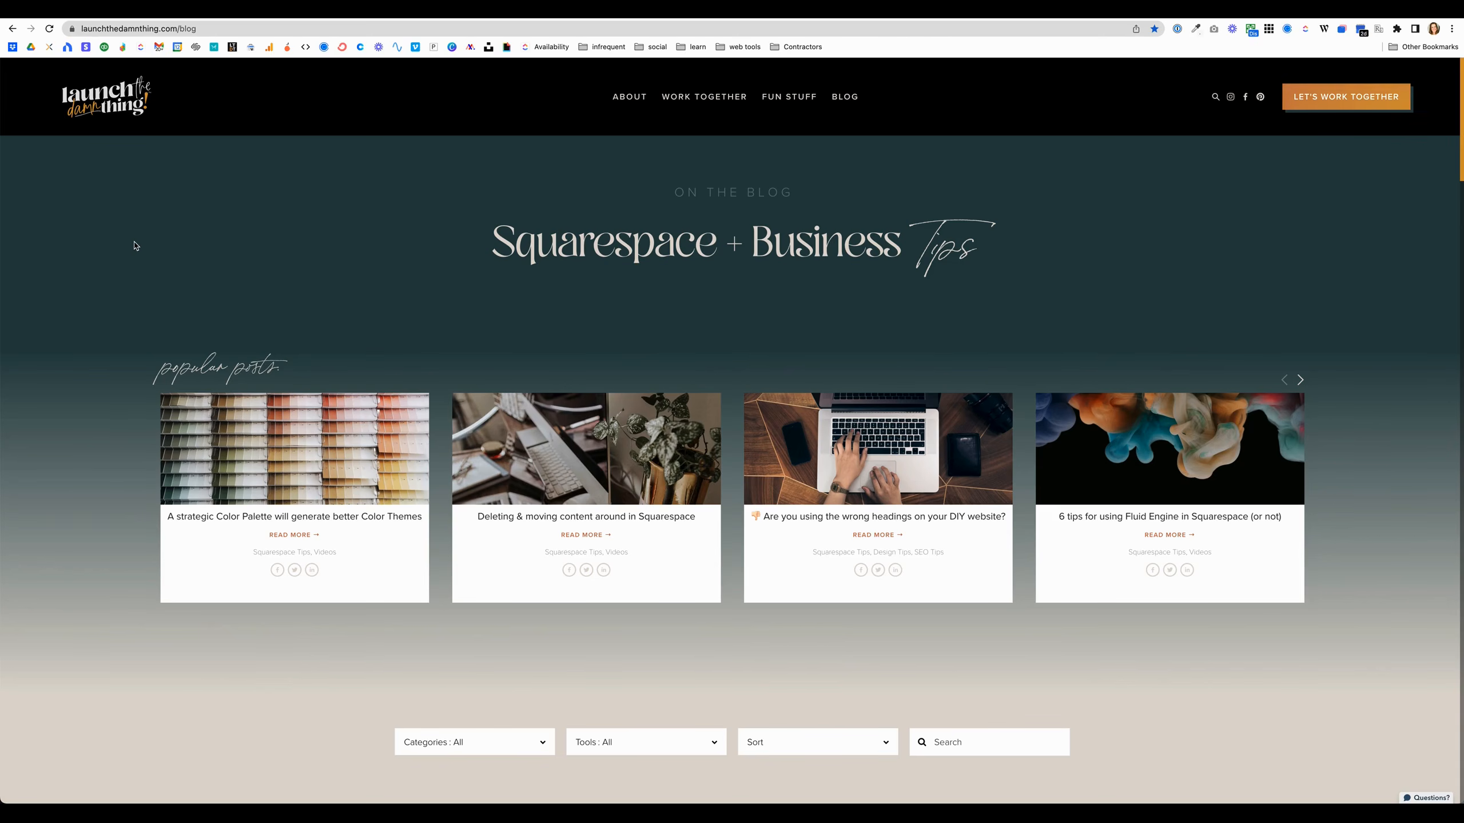
key("Escape")
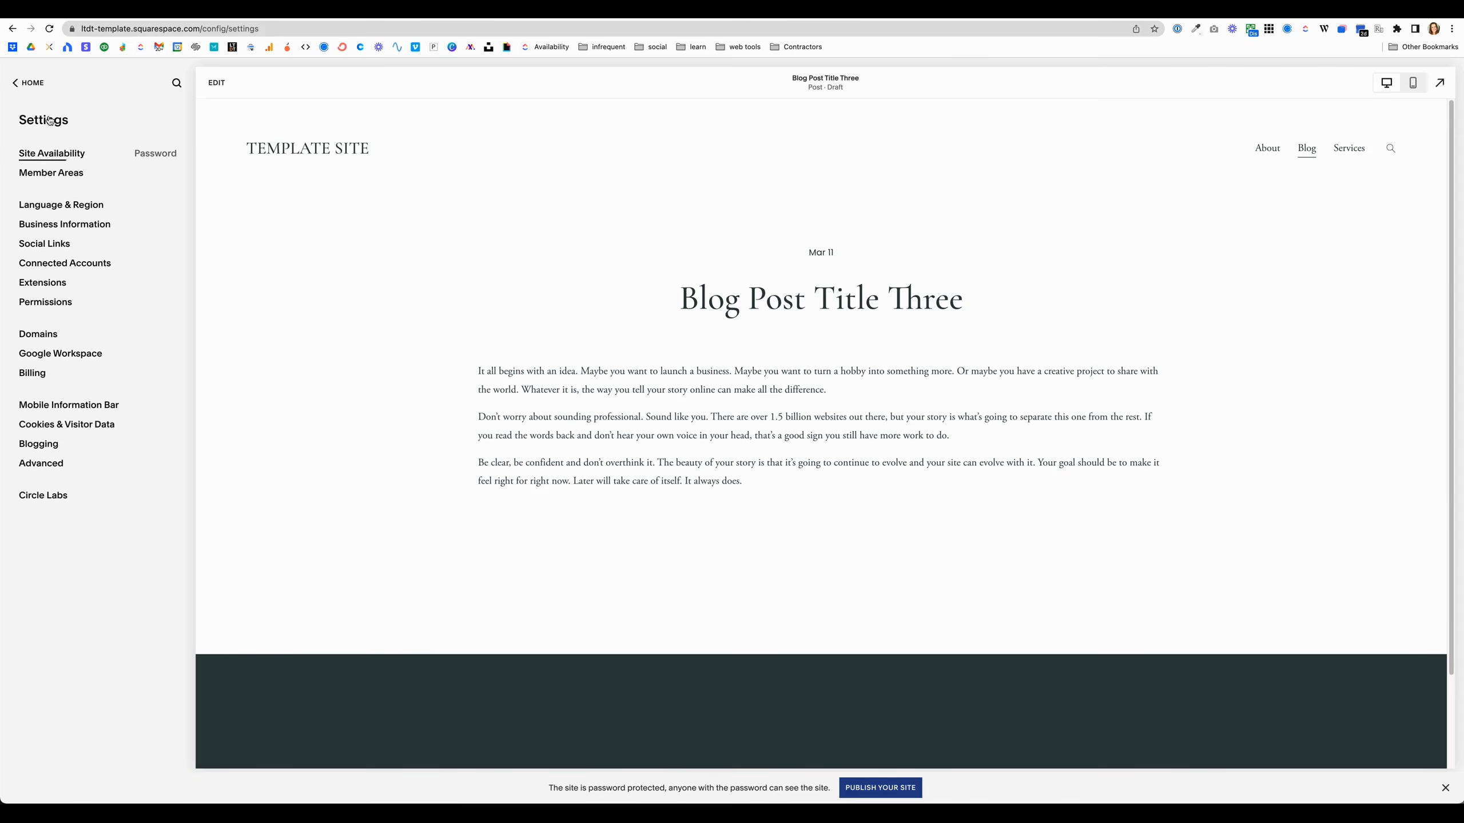
Step: Open Site Availability, enter a new site password for Password Protected access, and save it
left_click(52, 154)
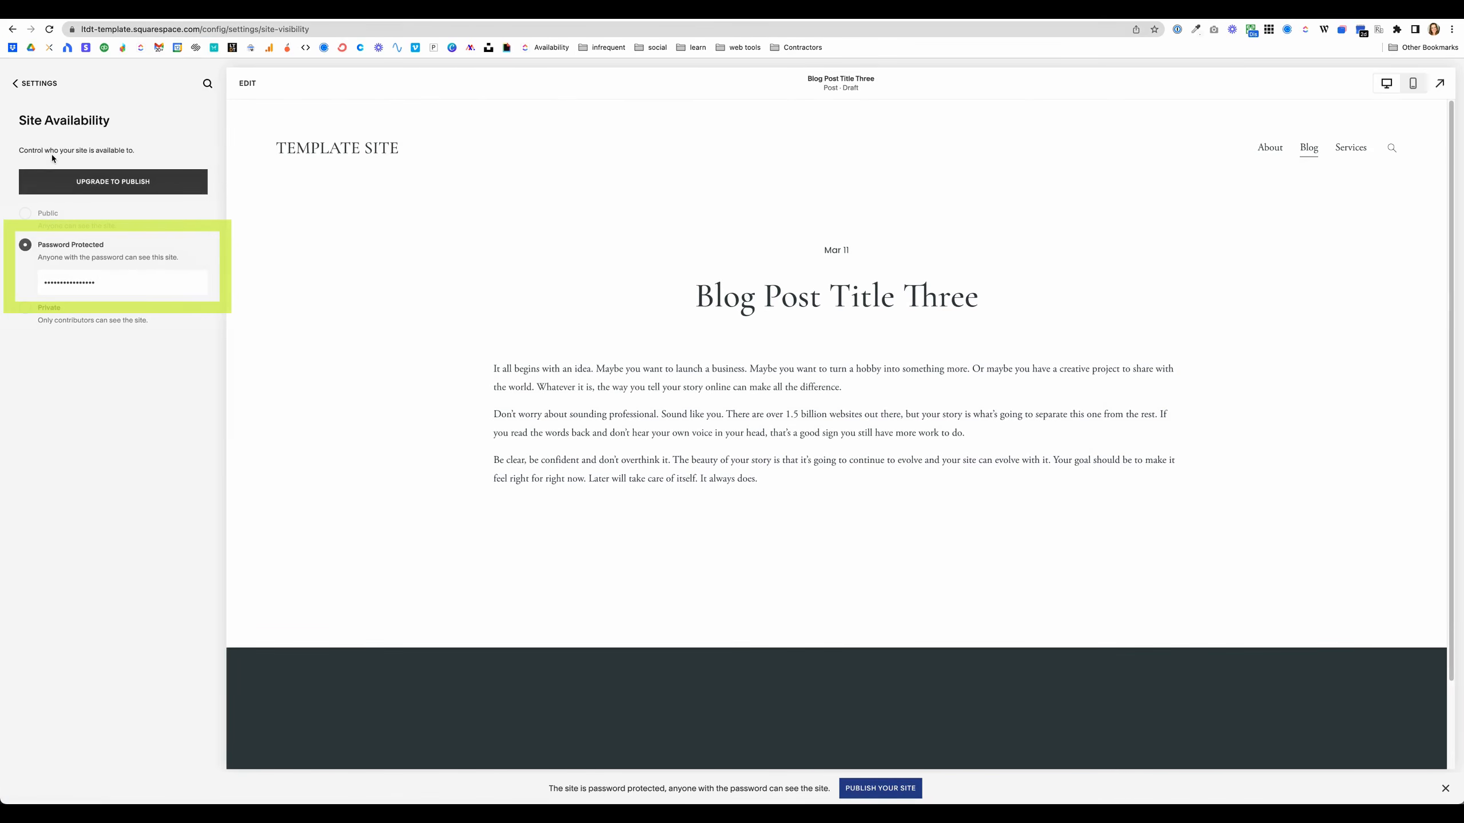
left_click(115, 284)
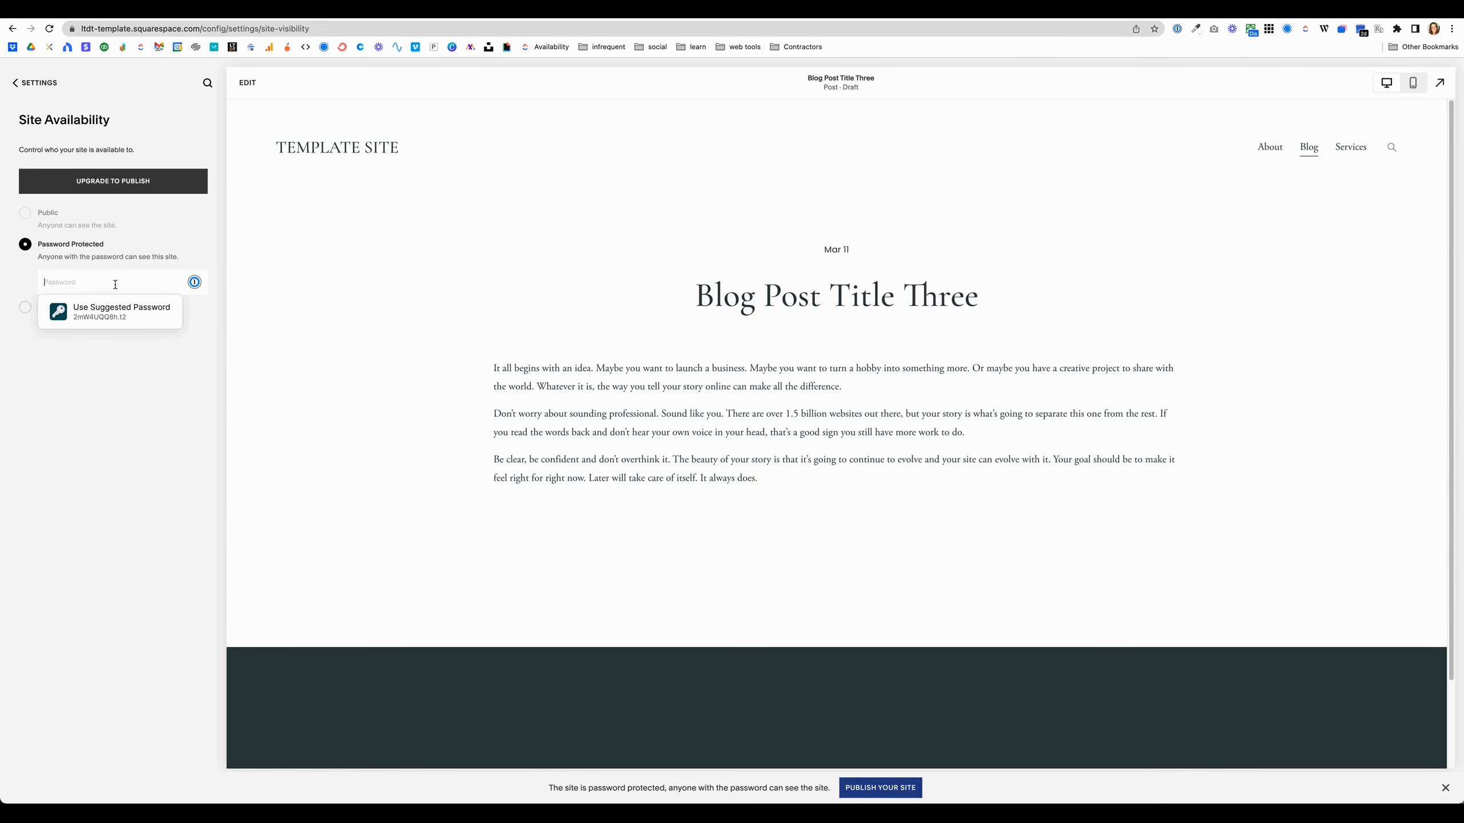
type("••••")
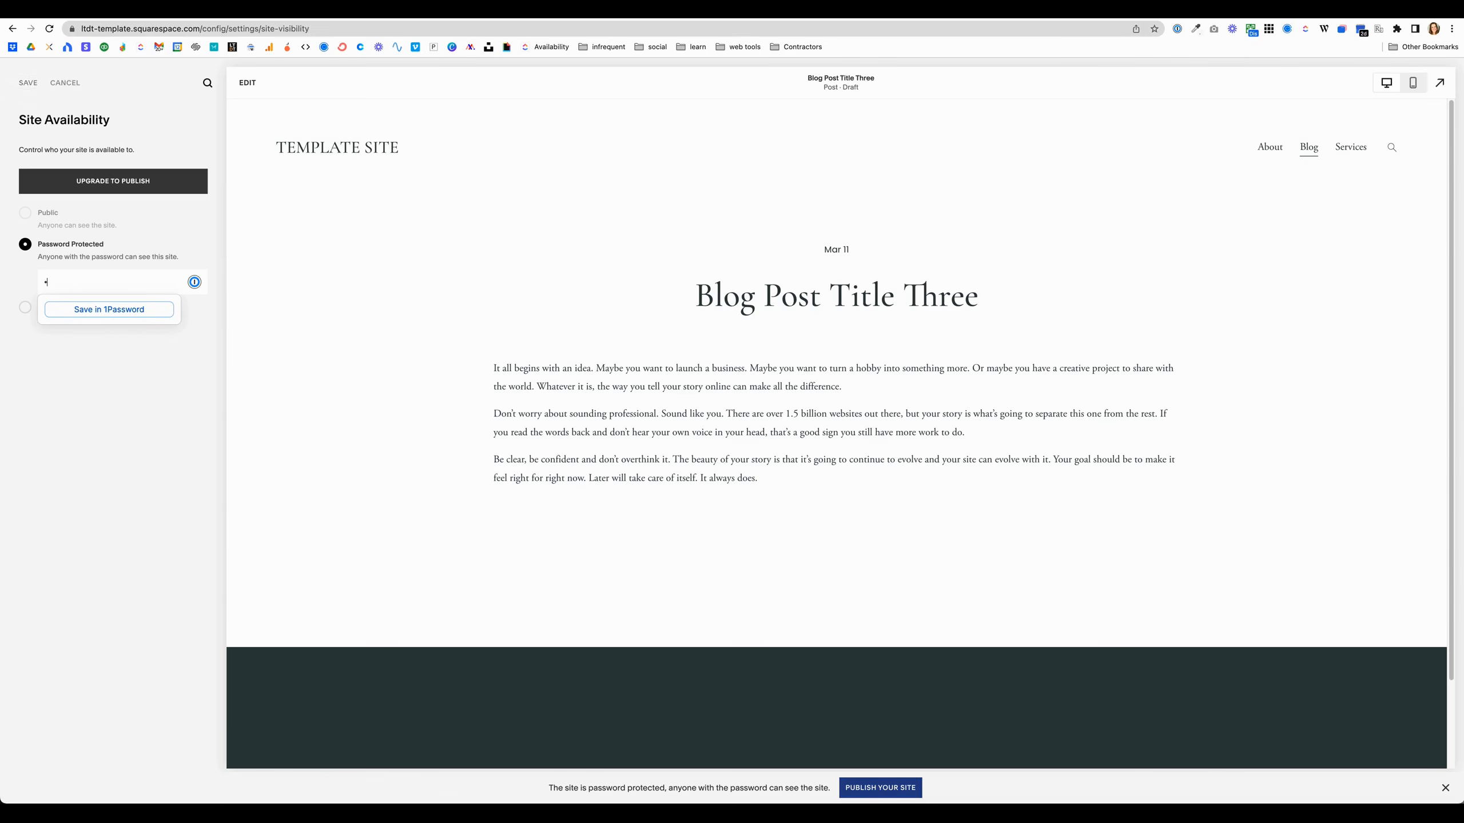
left_click(27, 83)
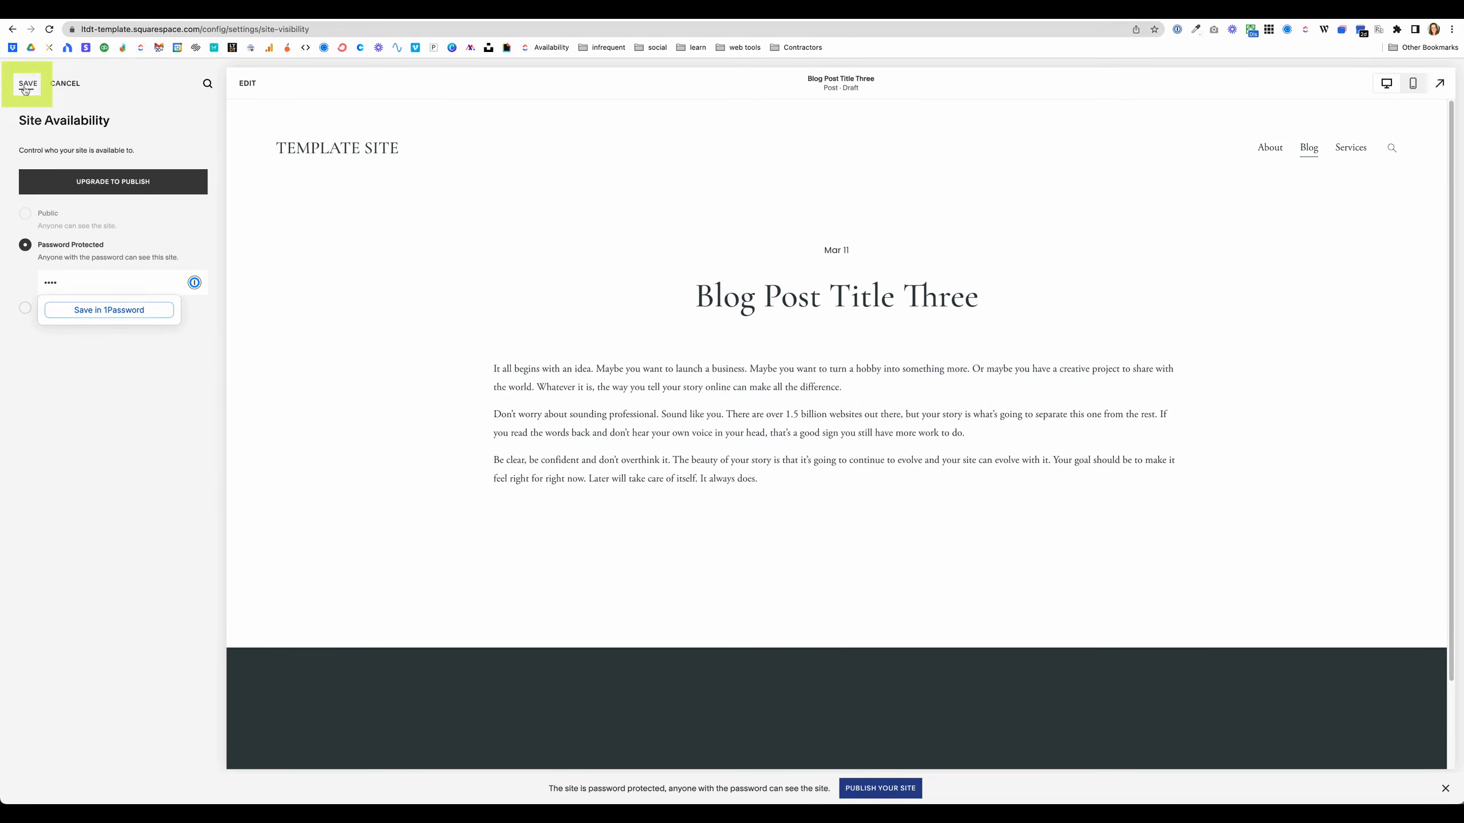
Step: Copy the site's domain and open it in a new tab with the site password appended as a URL parameter
left_click(151, 28)
left_click(202, 31)
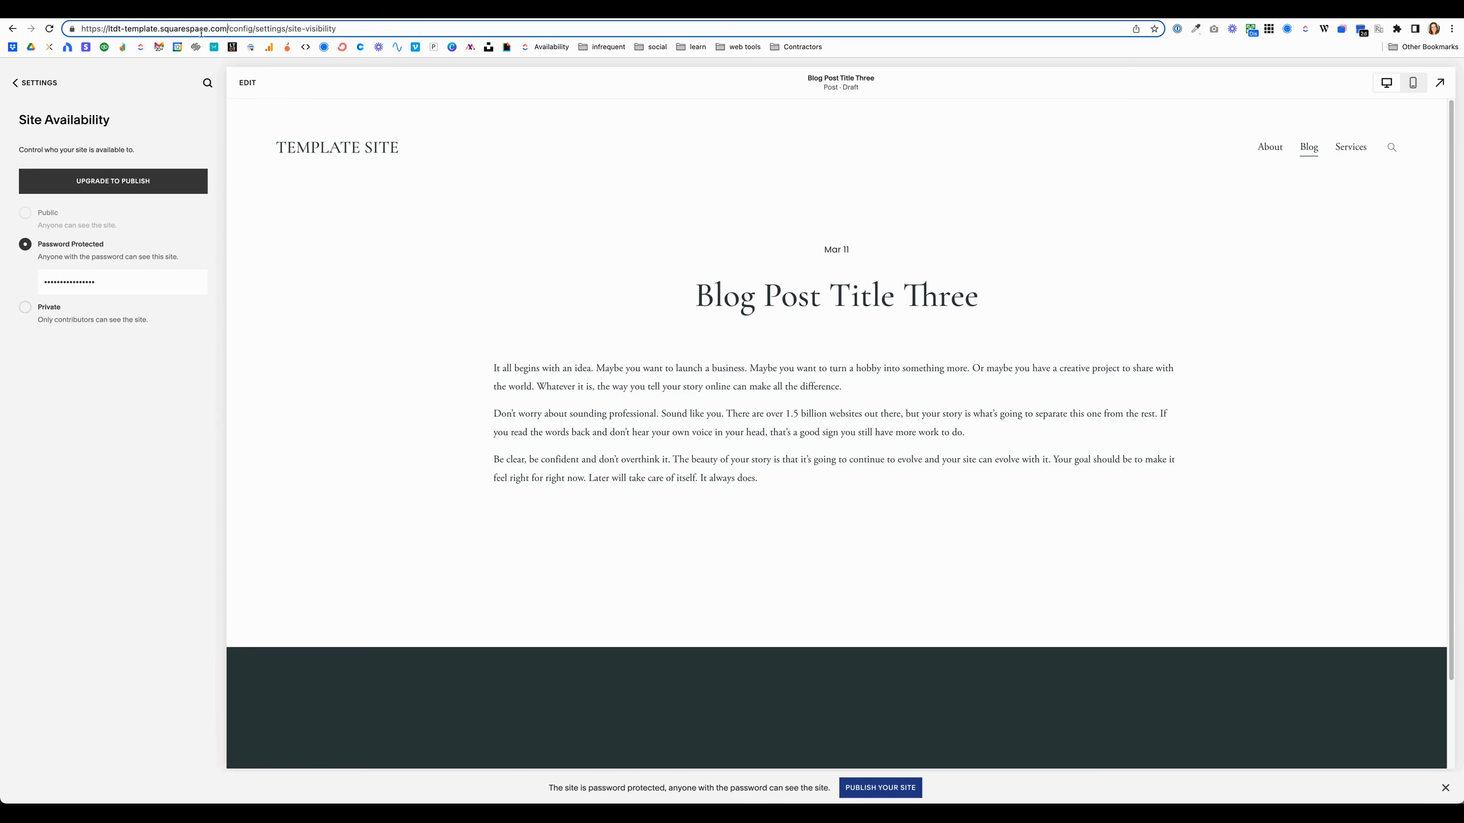
key("shift+Home")
key("ctrl+c")
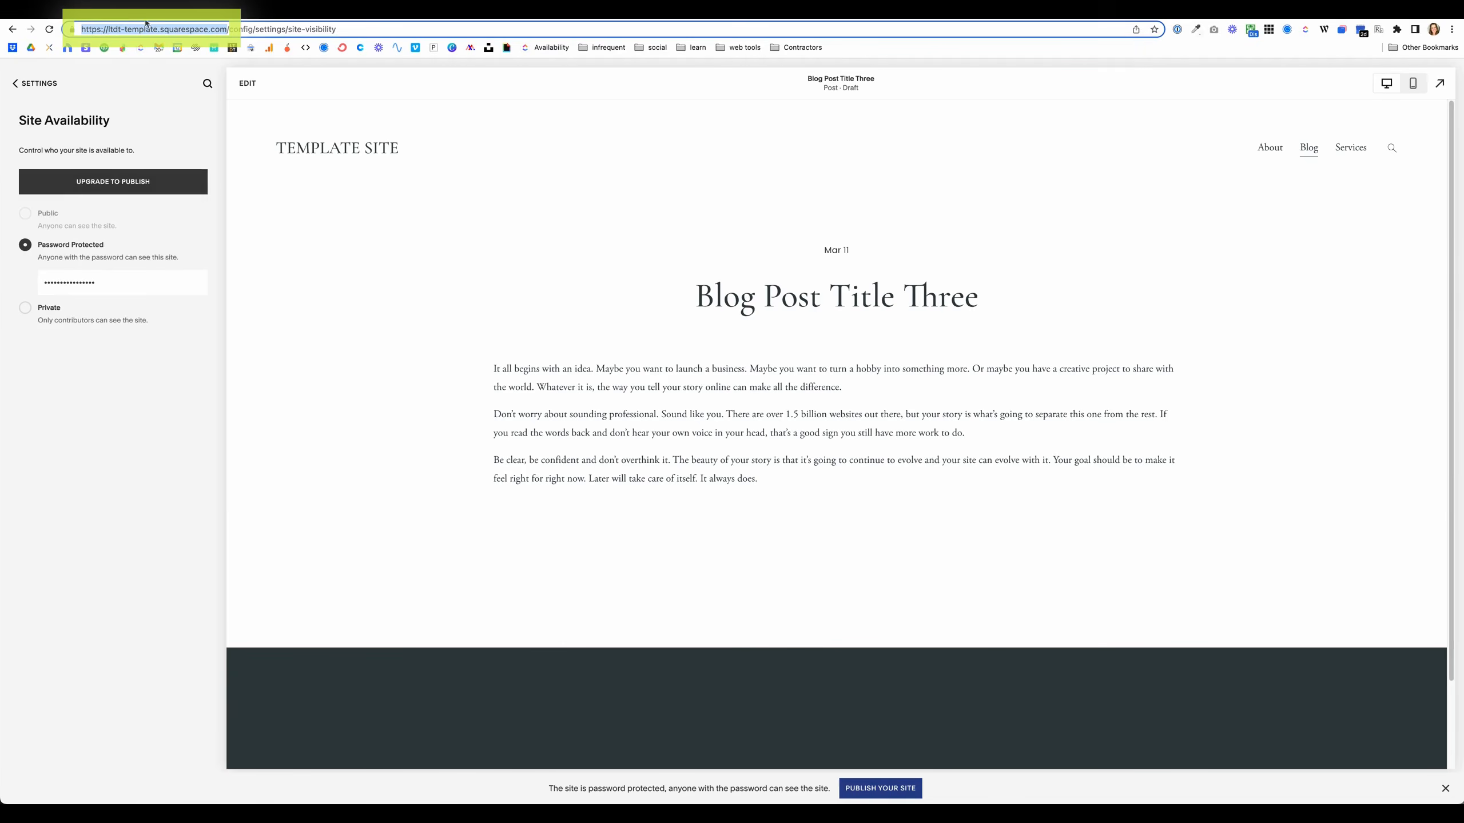
key("ctrl+t")
key("ctrl+v")
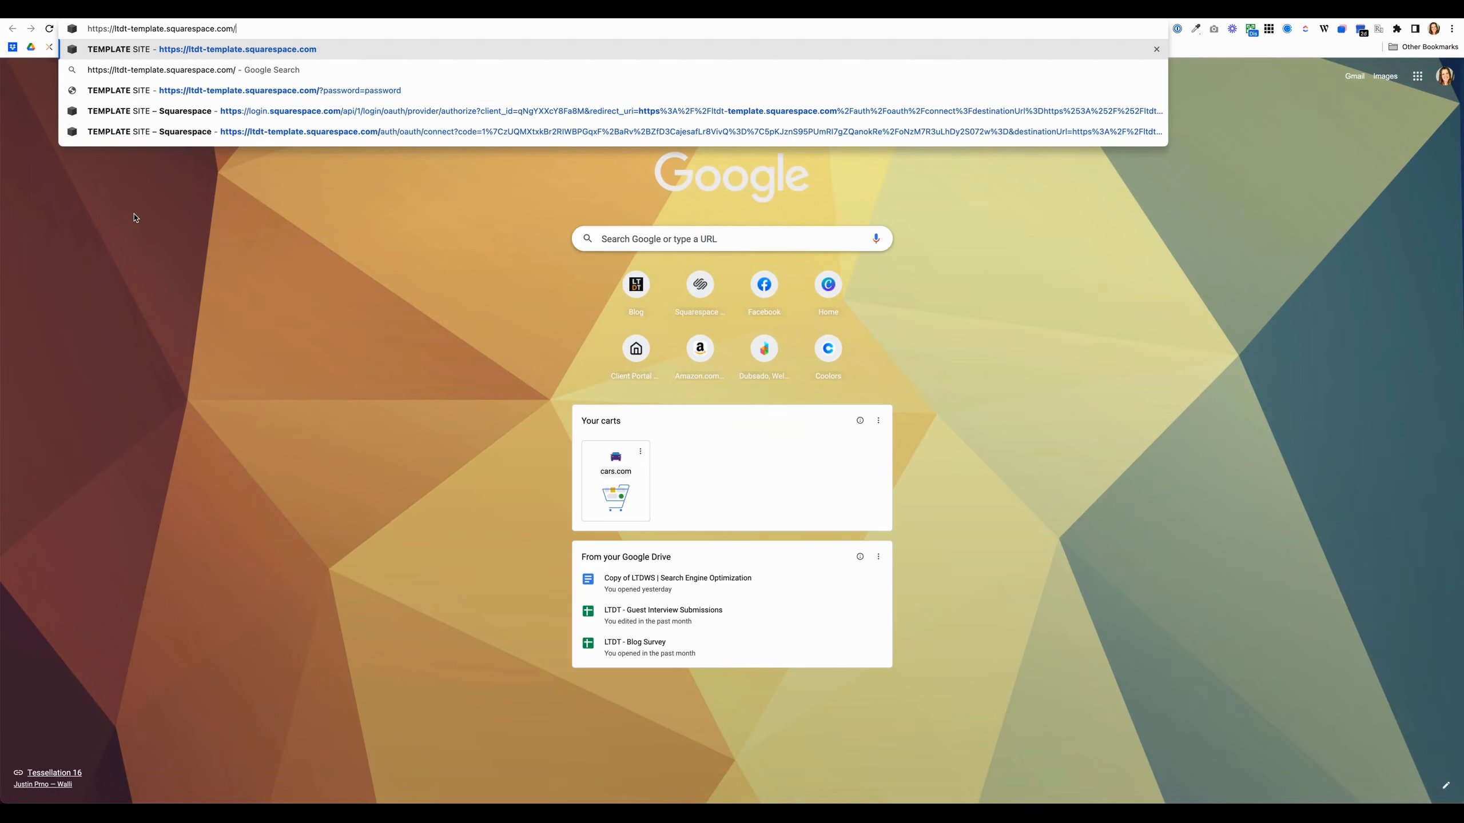
left_click(245, 28)
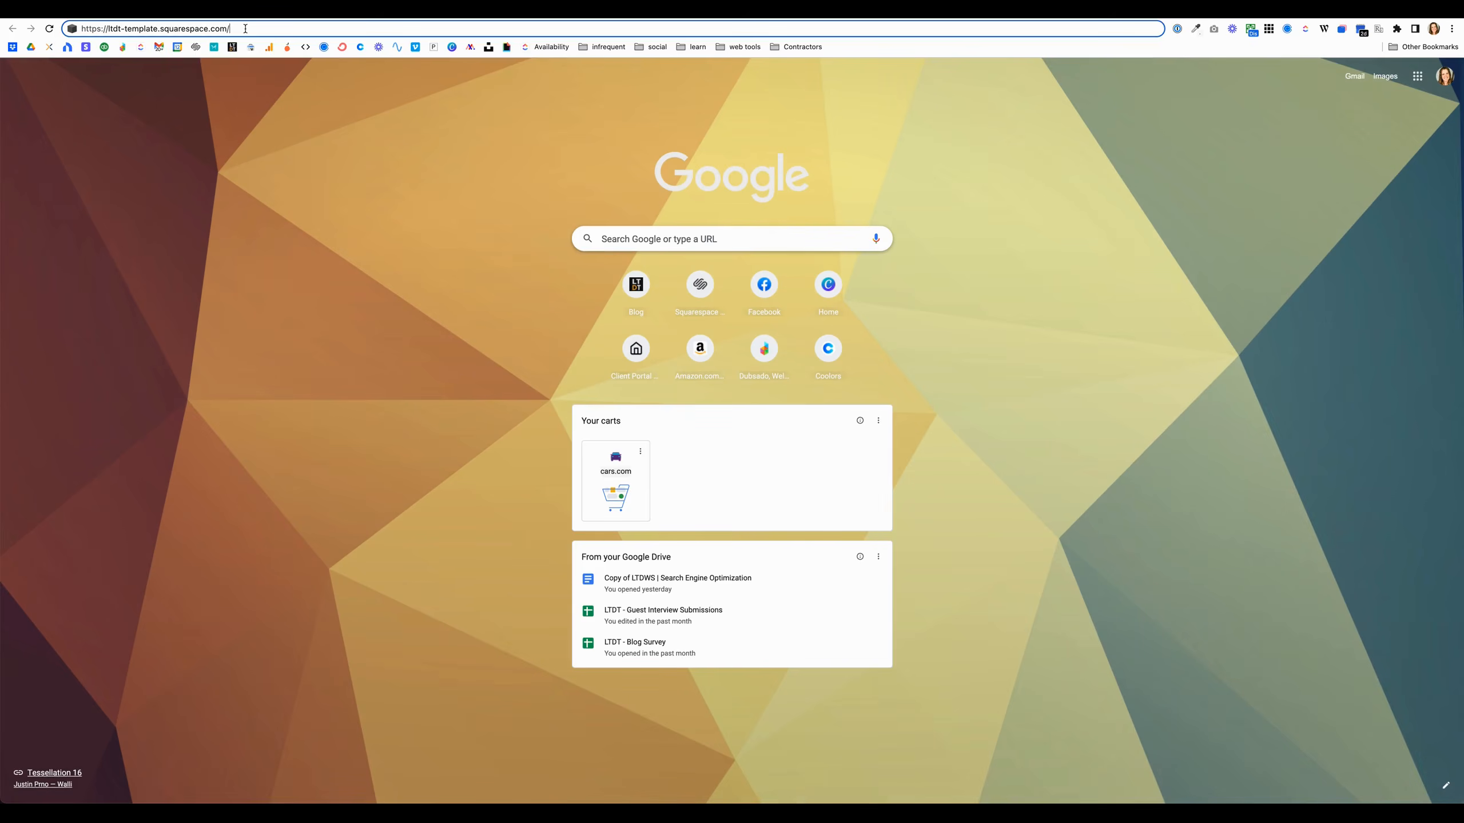
type("?")
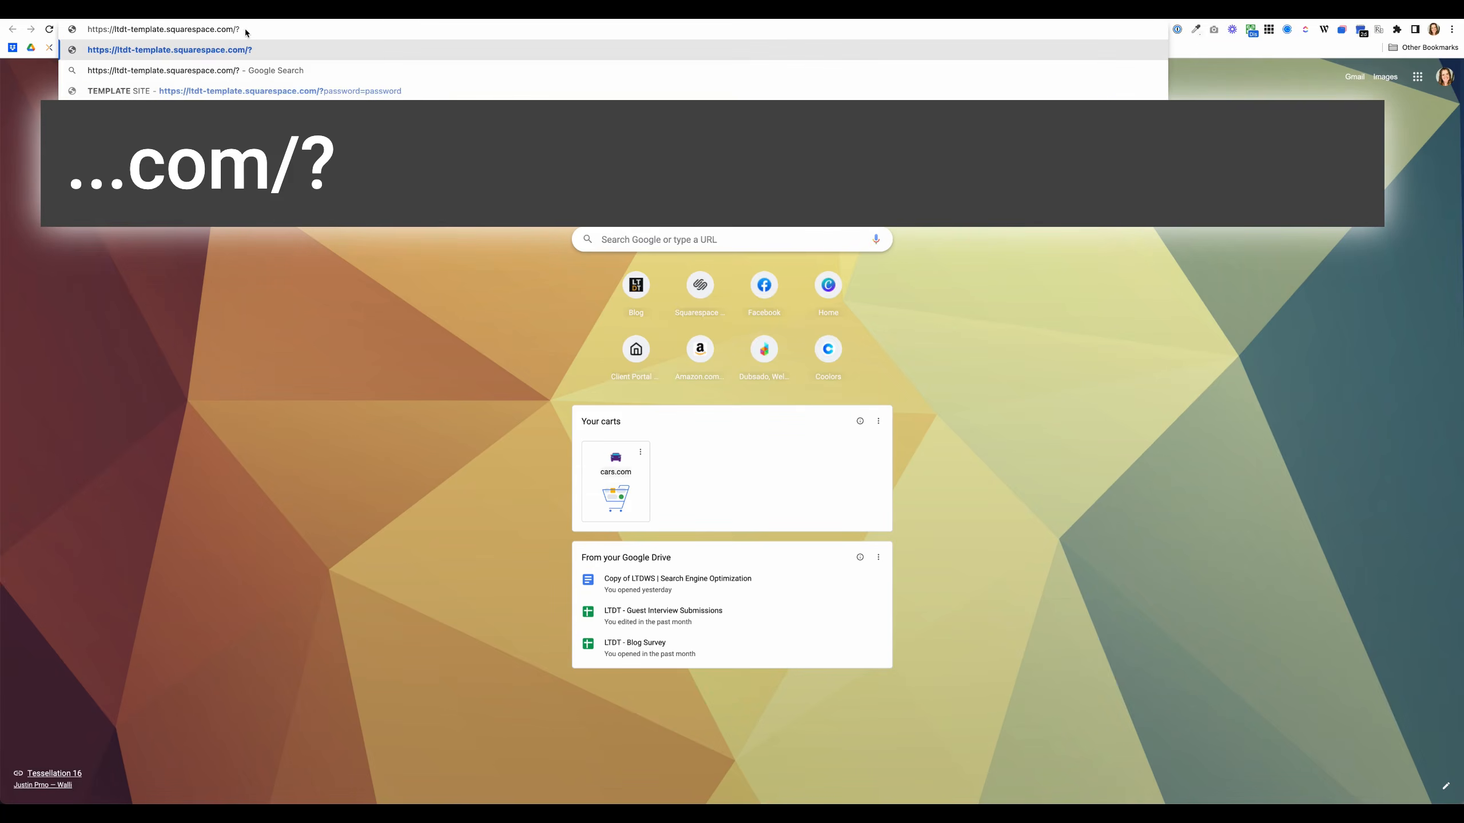
type("password=")
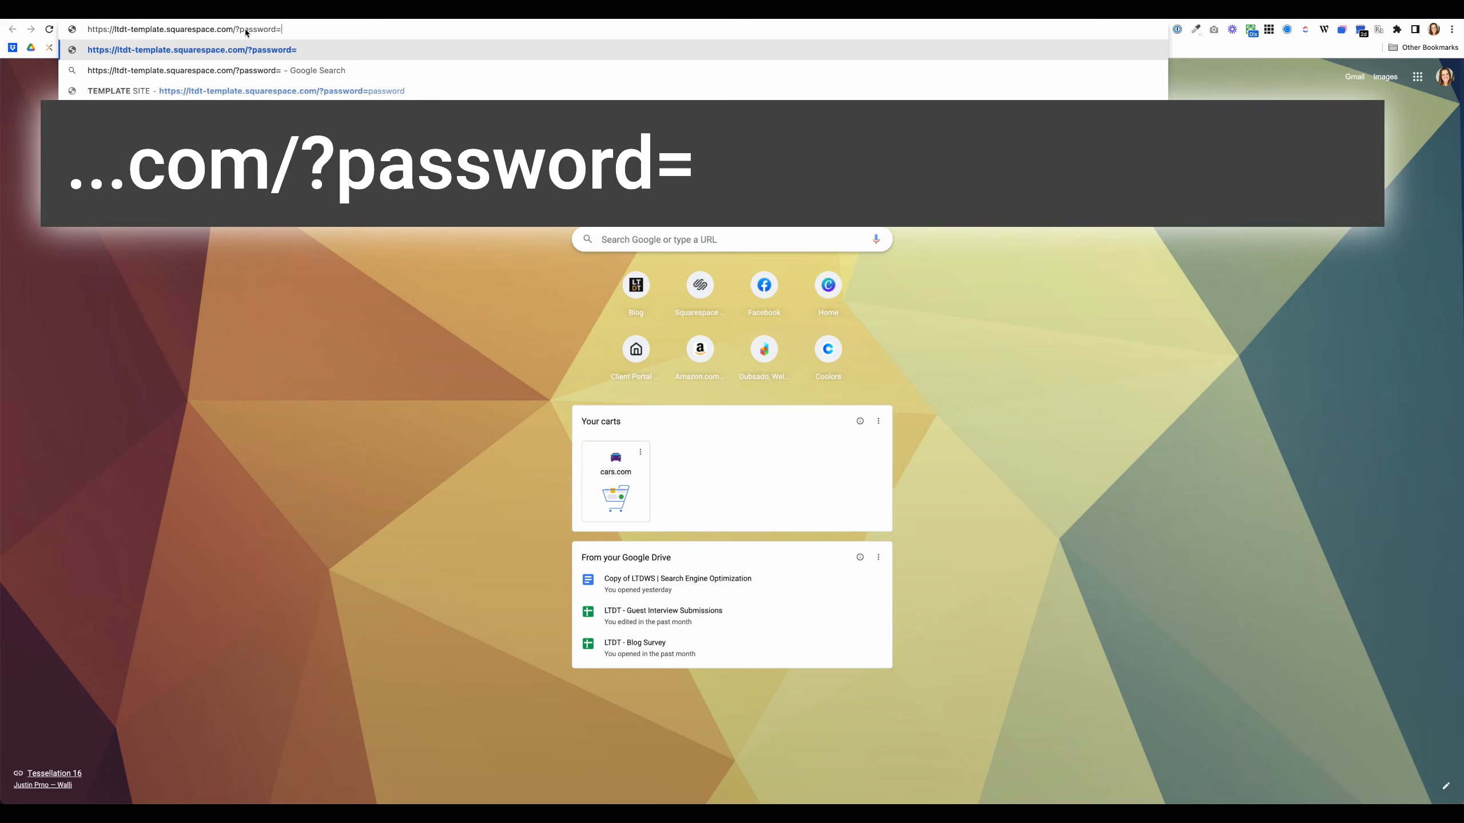
type("demo")
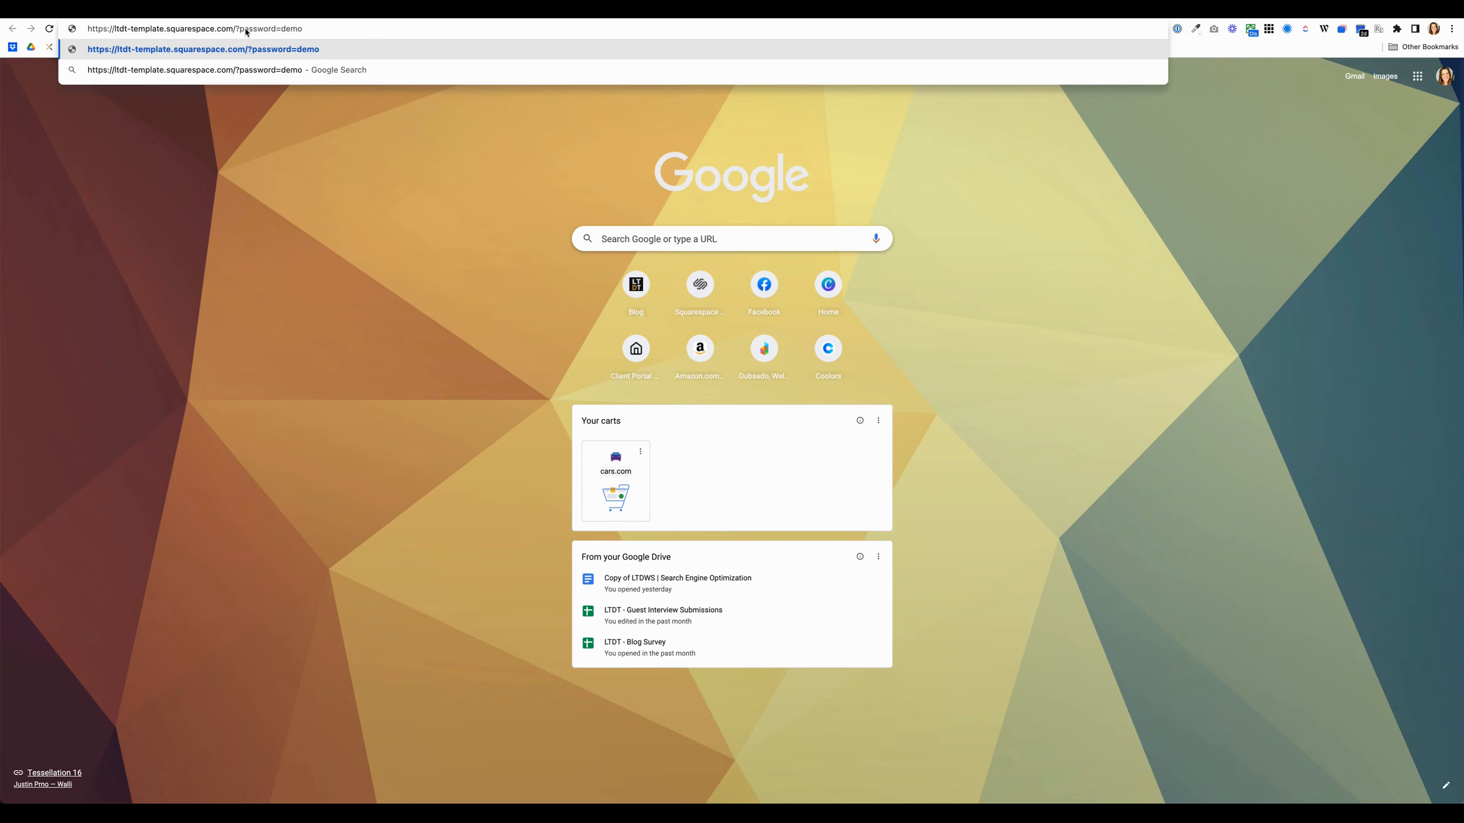
key("Return")
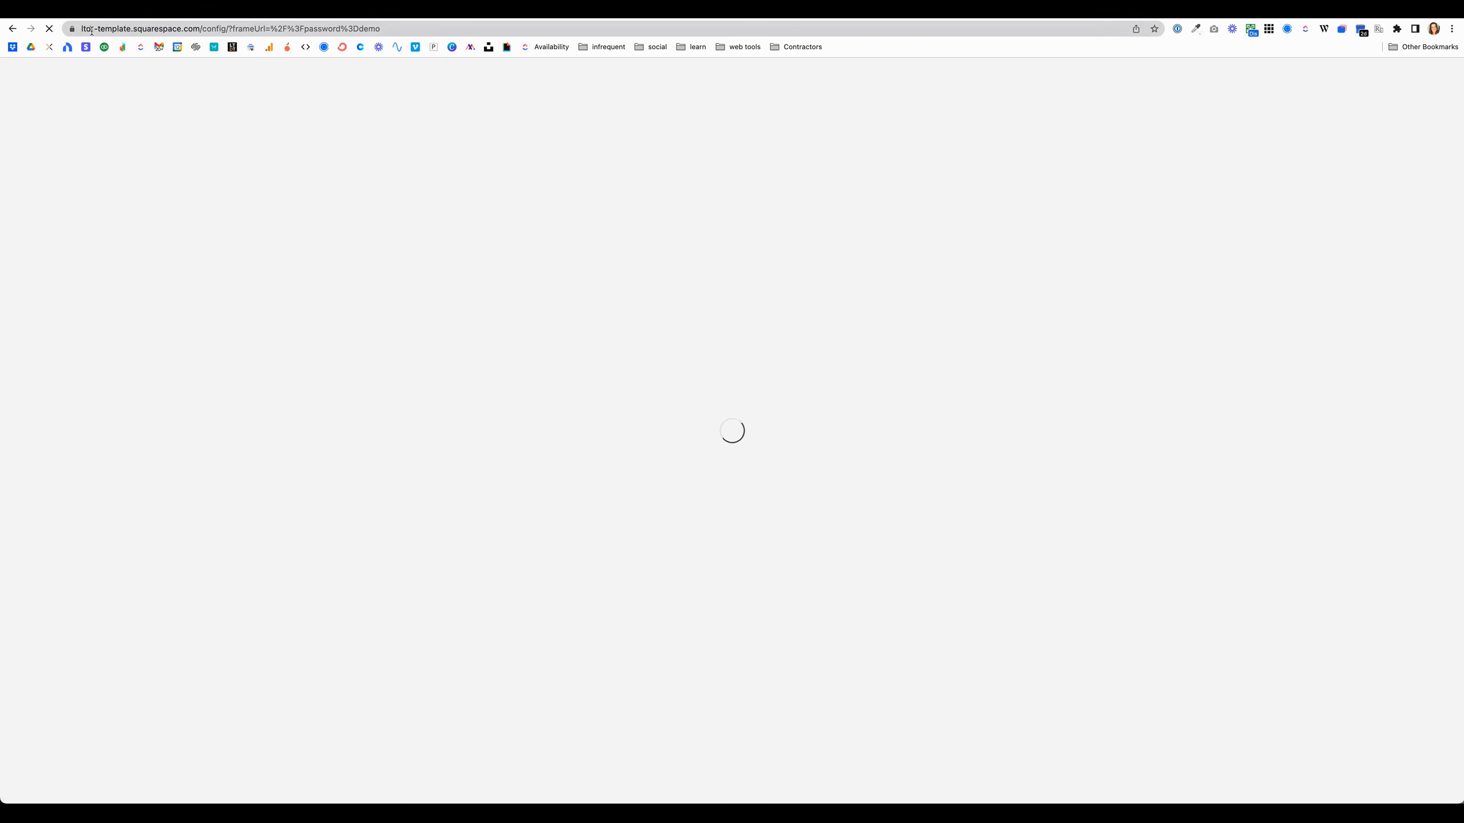
left_click(96, 28)
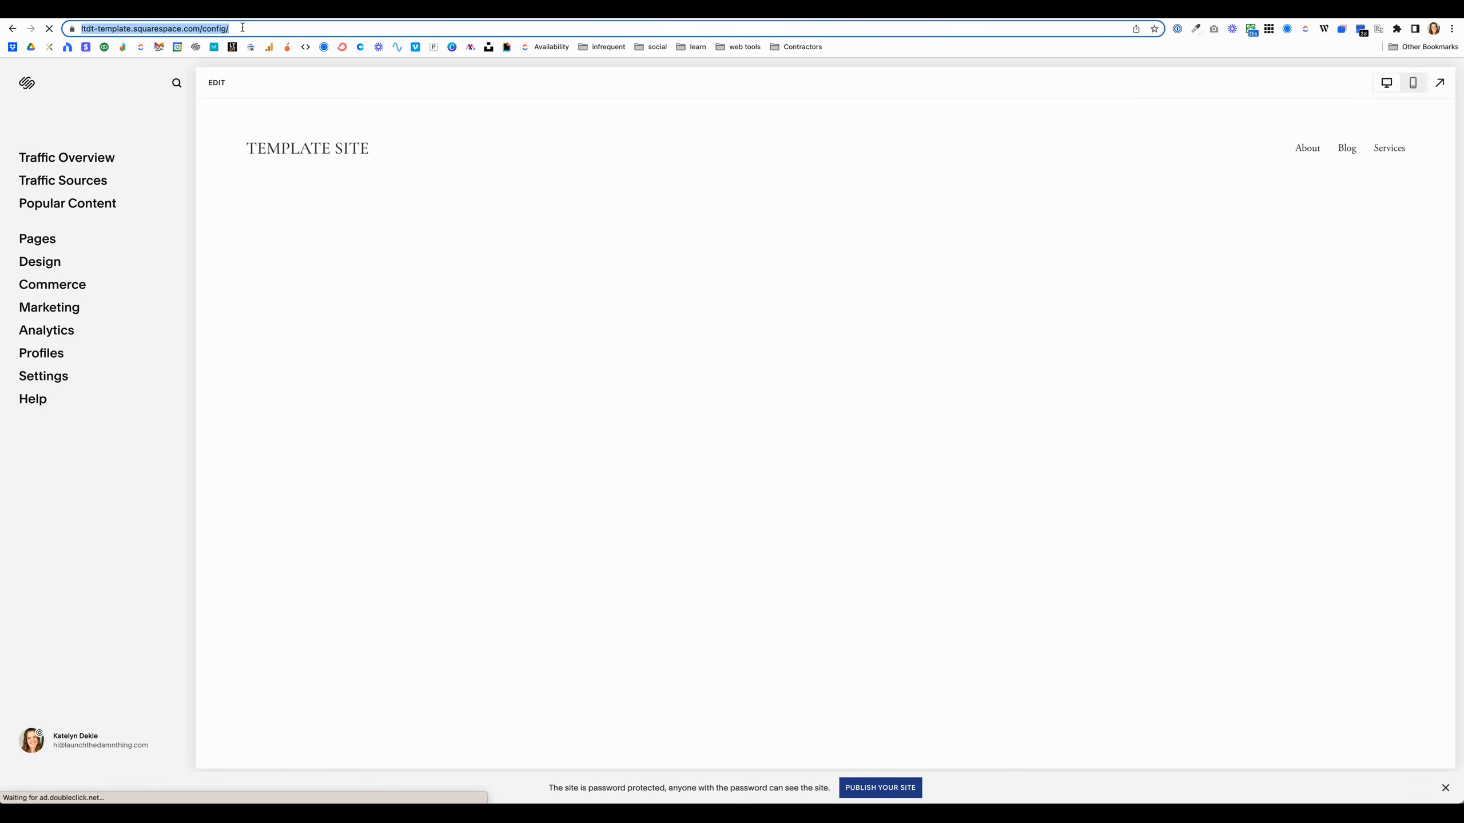
left_click(12, 28)
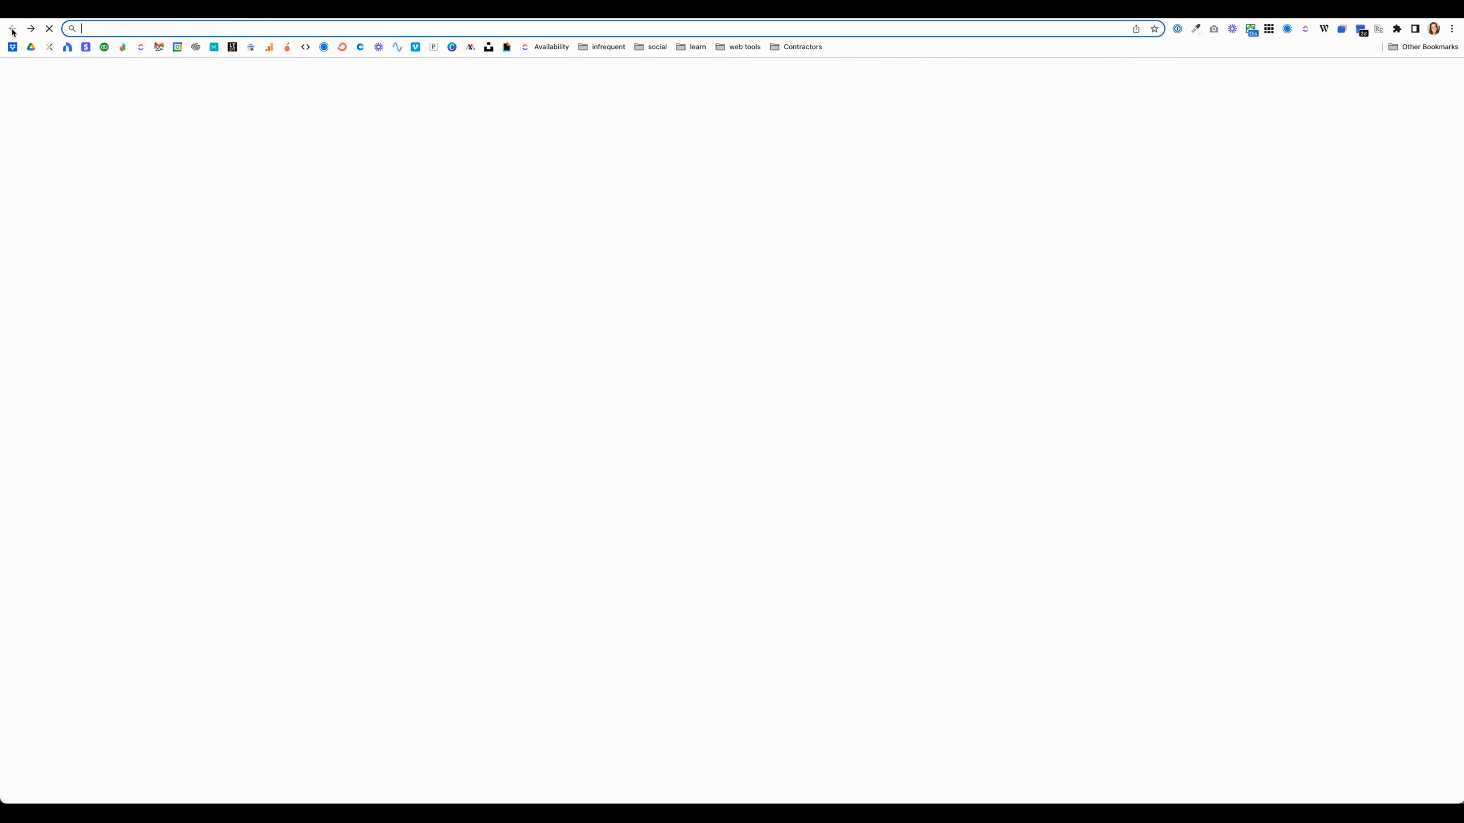
key("super+v")
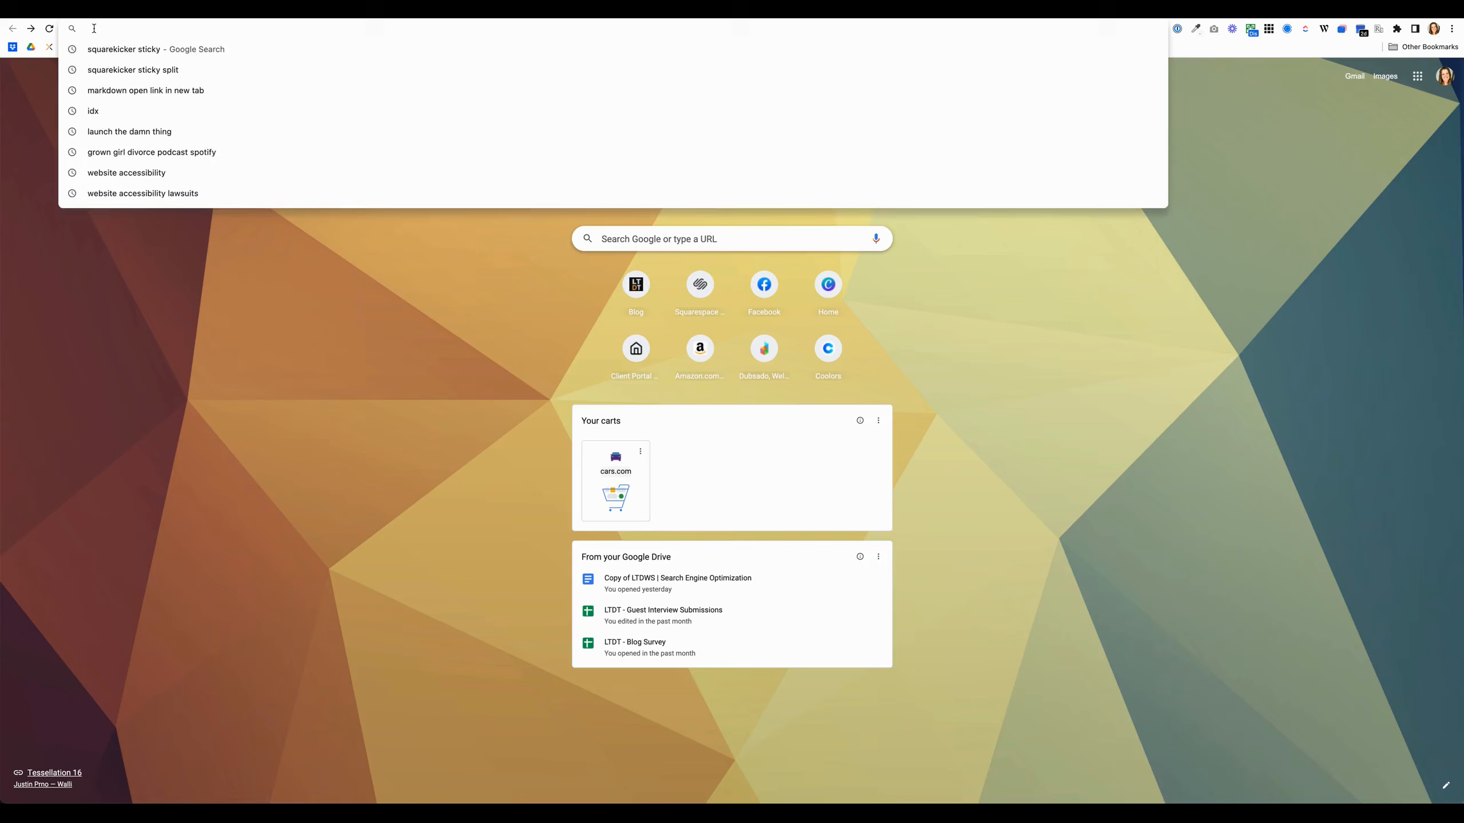
type("?")
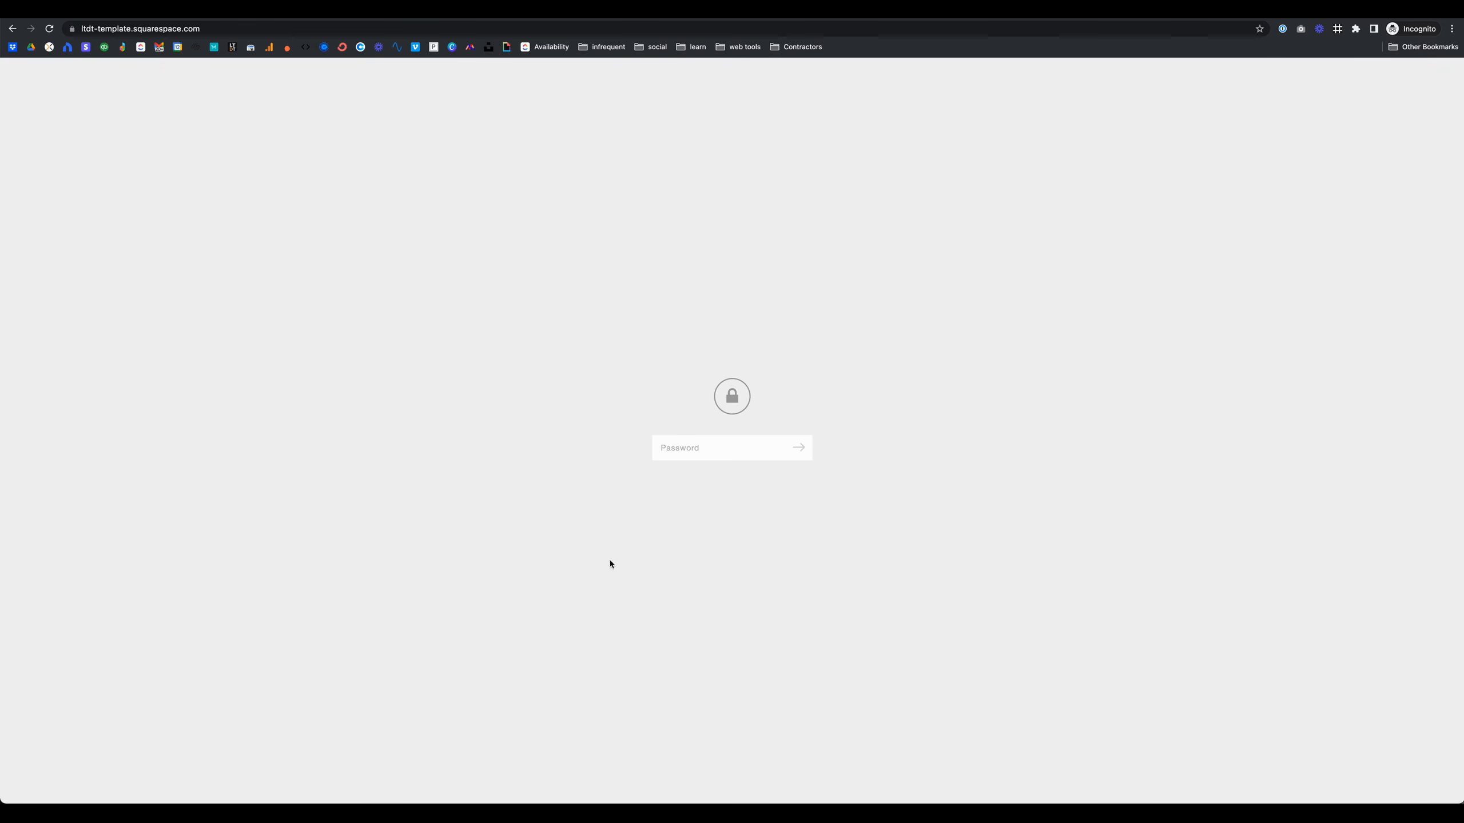
Step: Enter the site password on the password-protected site's lock screen
left_click(690, 448)
type("••••")
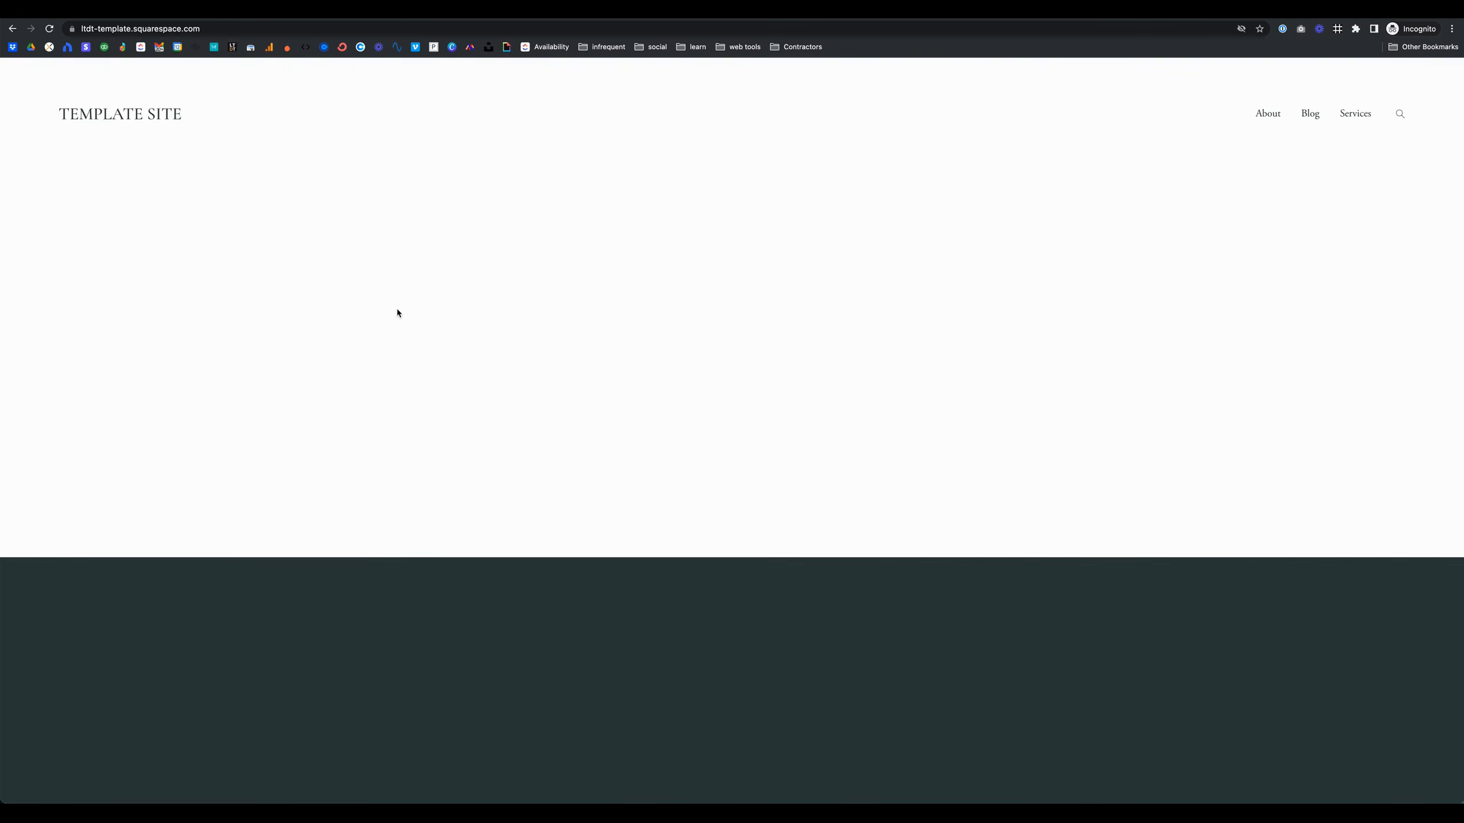
Step: Reload the site's address with the site password added as a "?password=" URL parameter
left_click(218, 28)
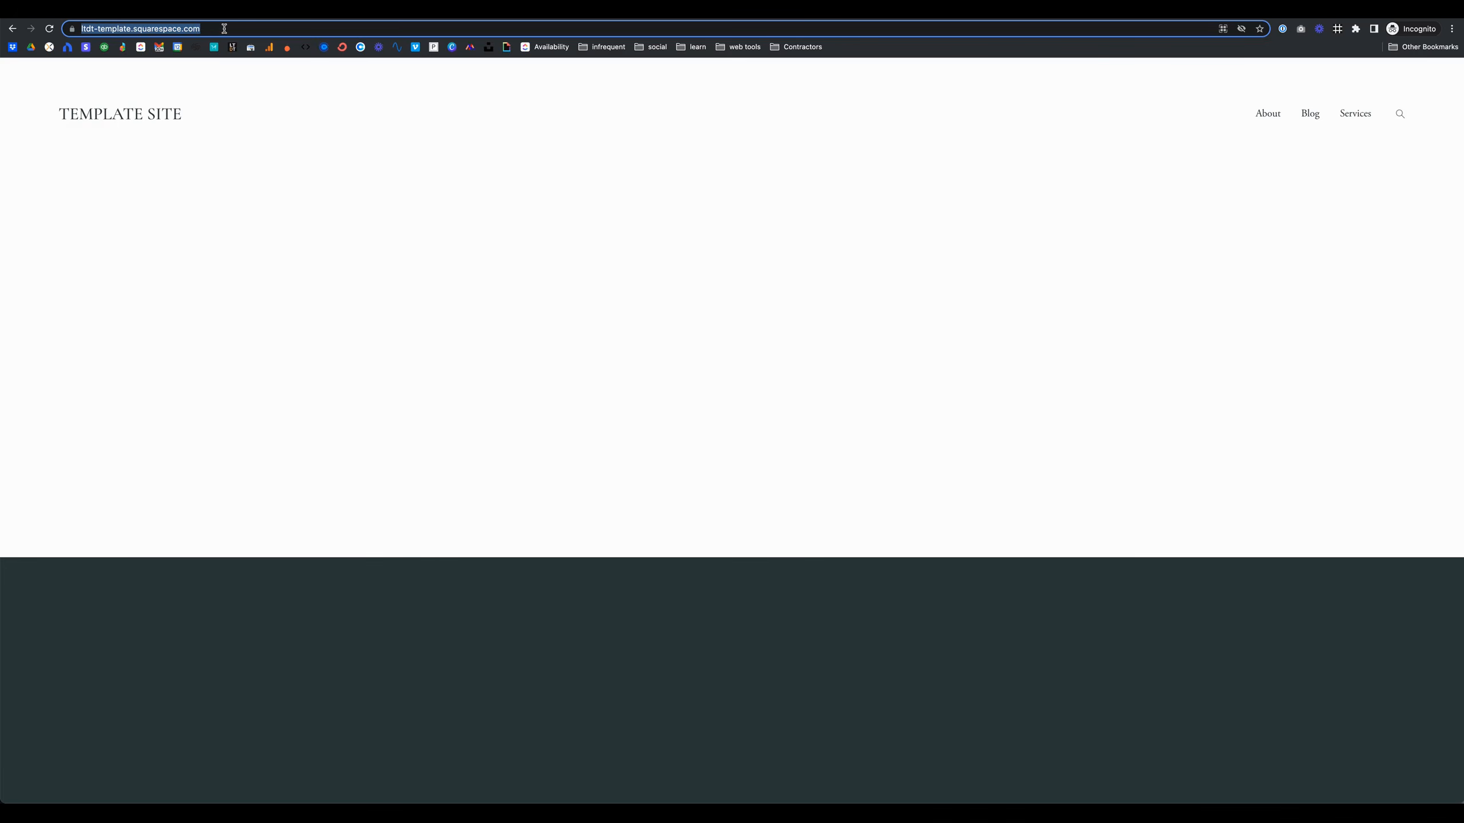
left_click(224, 28)
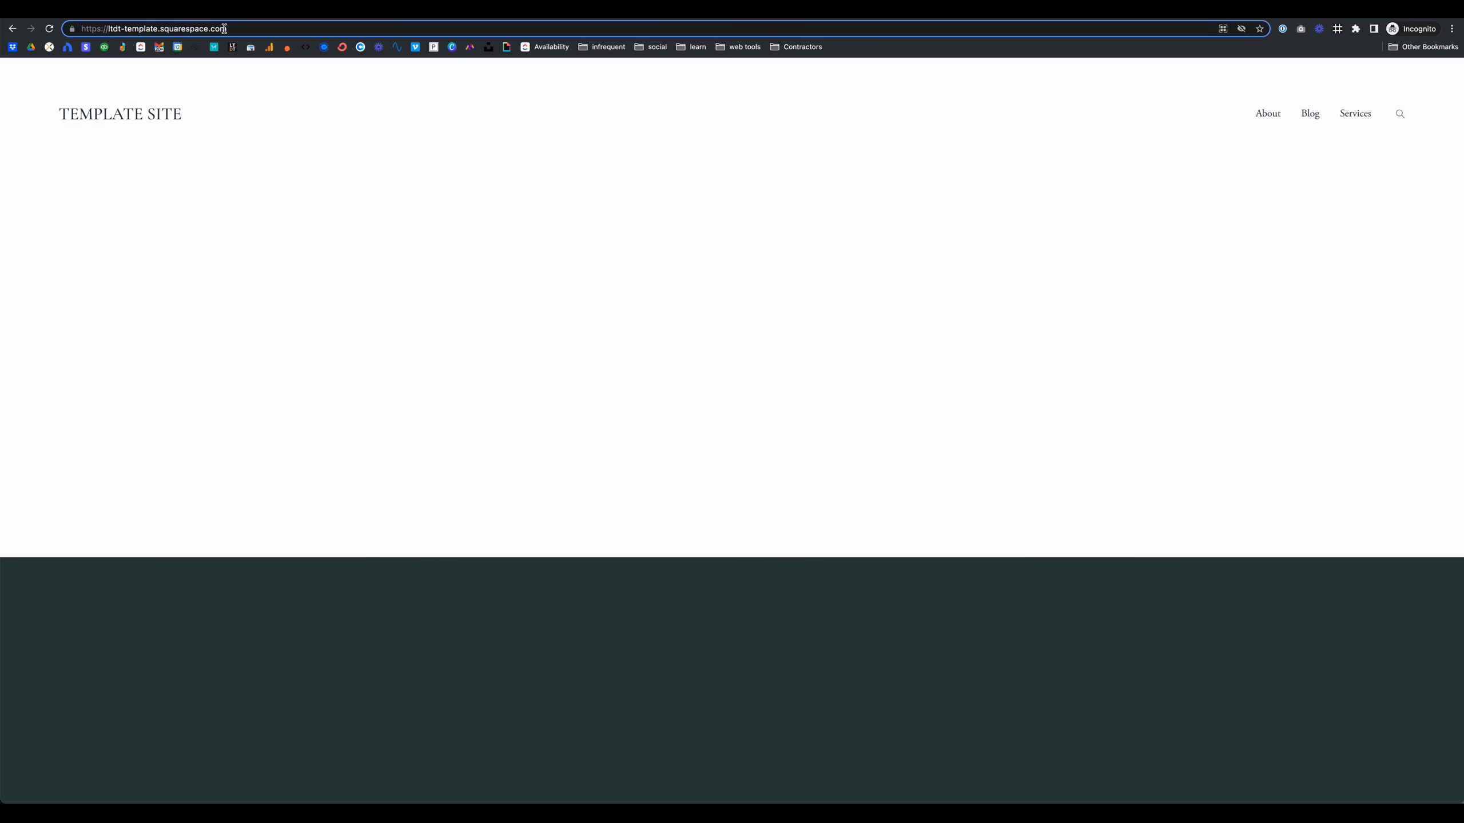
type("?")
key("BackSpace")
type("/")
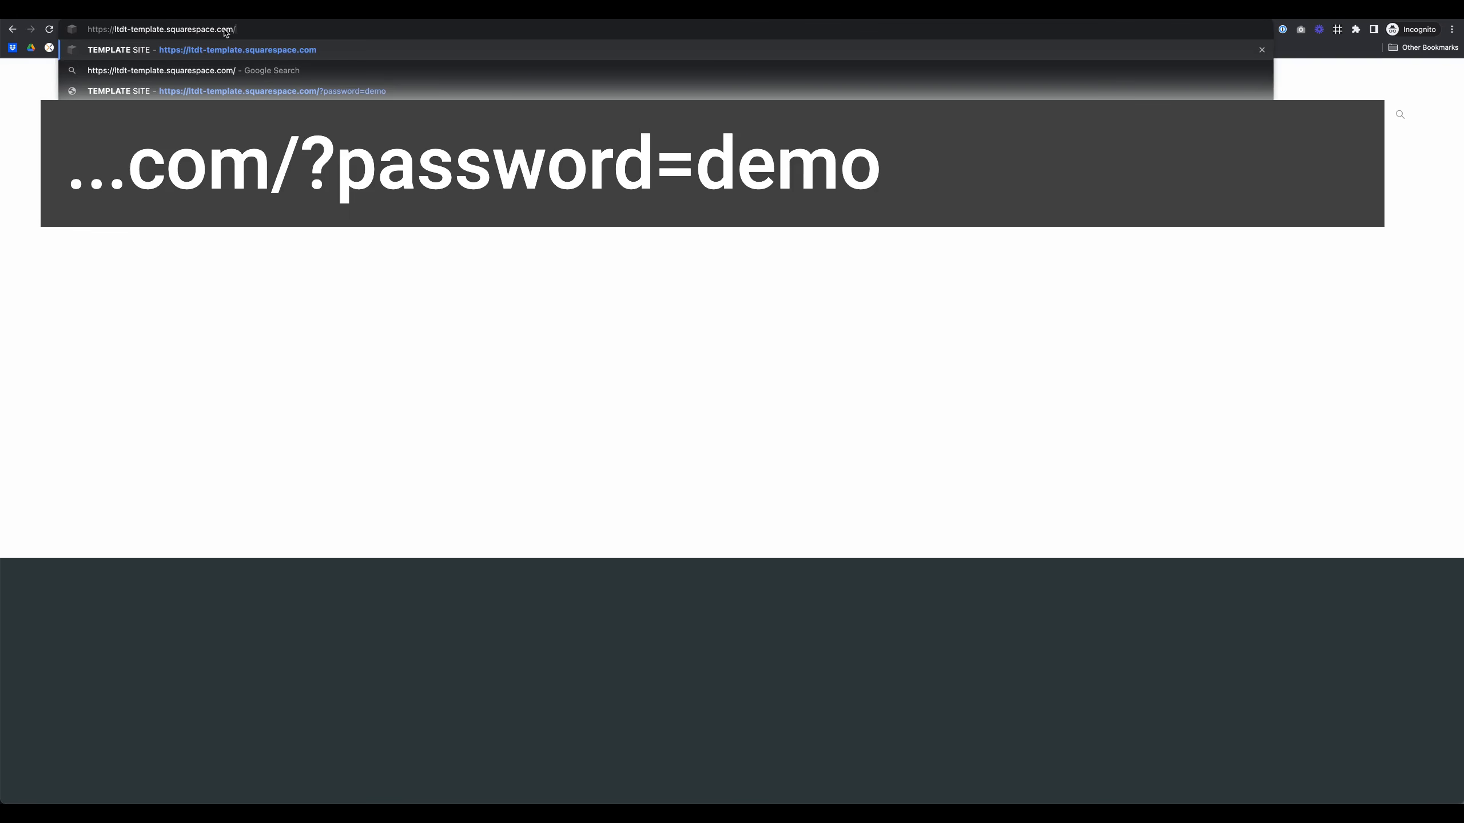
type("?passs")
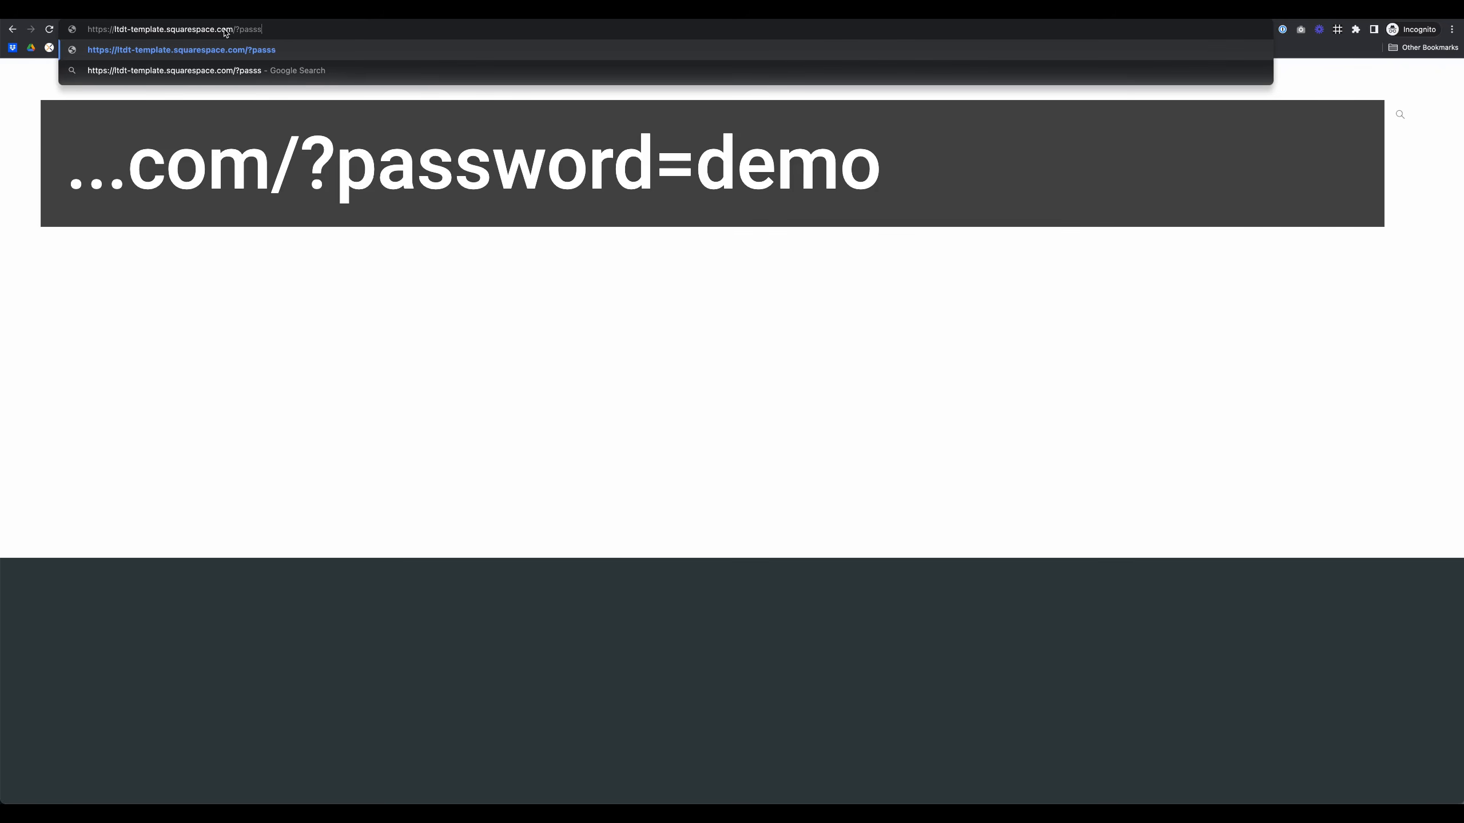
key("BackSpace")
type("word=d")
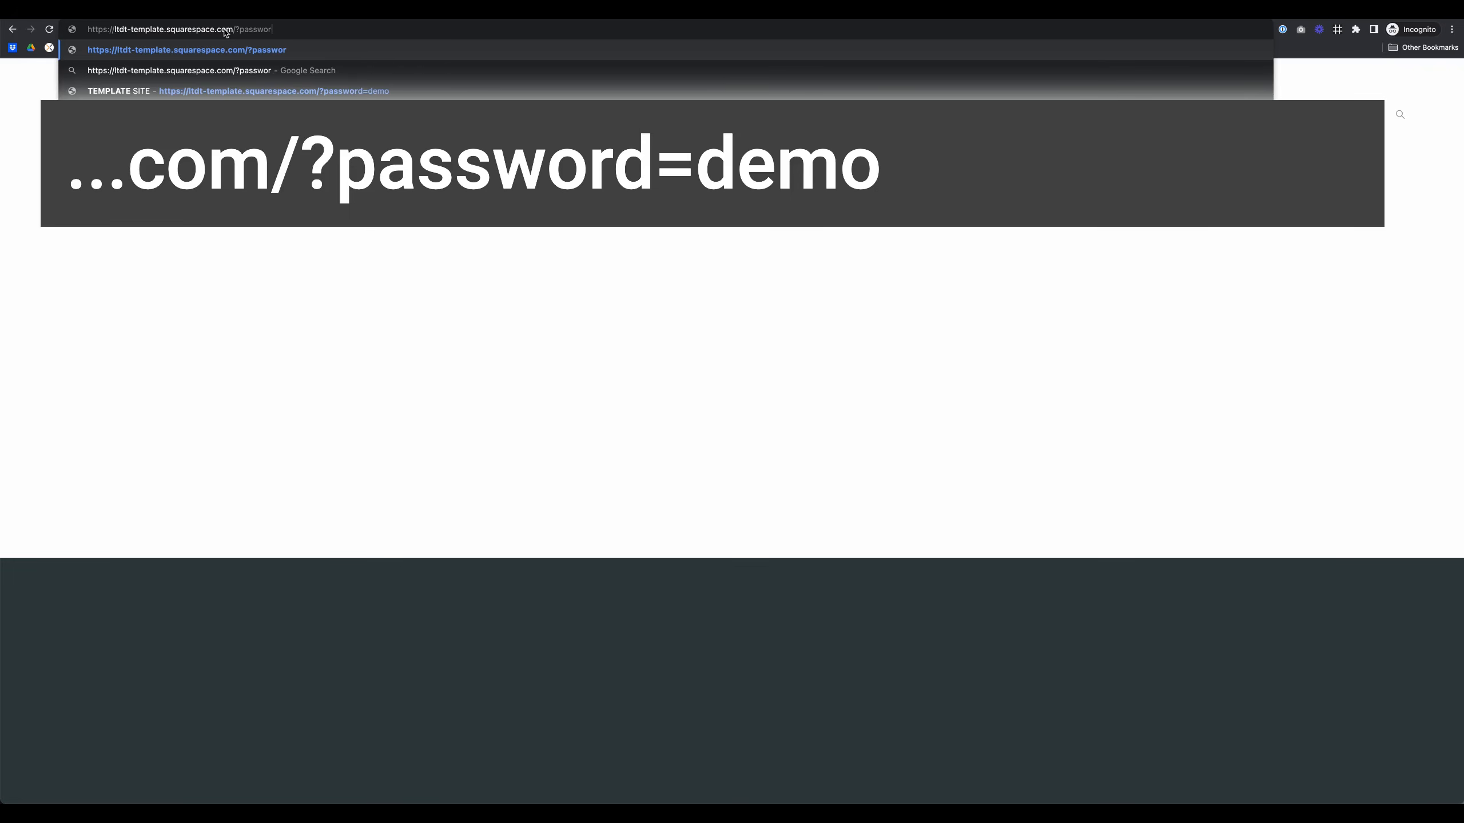
type("emo")
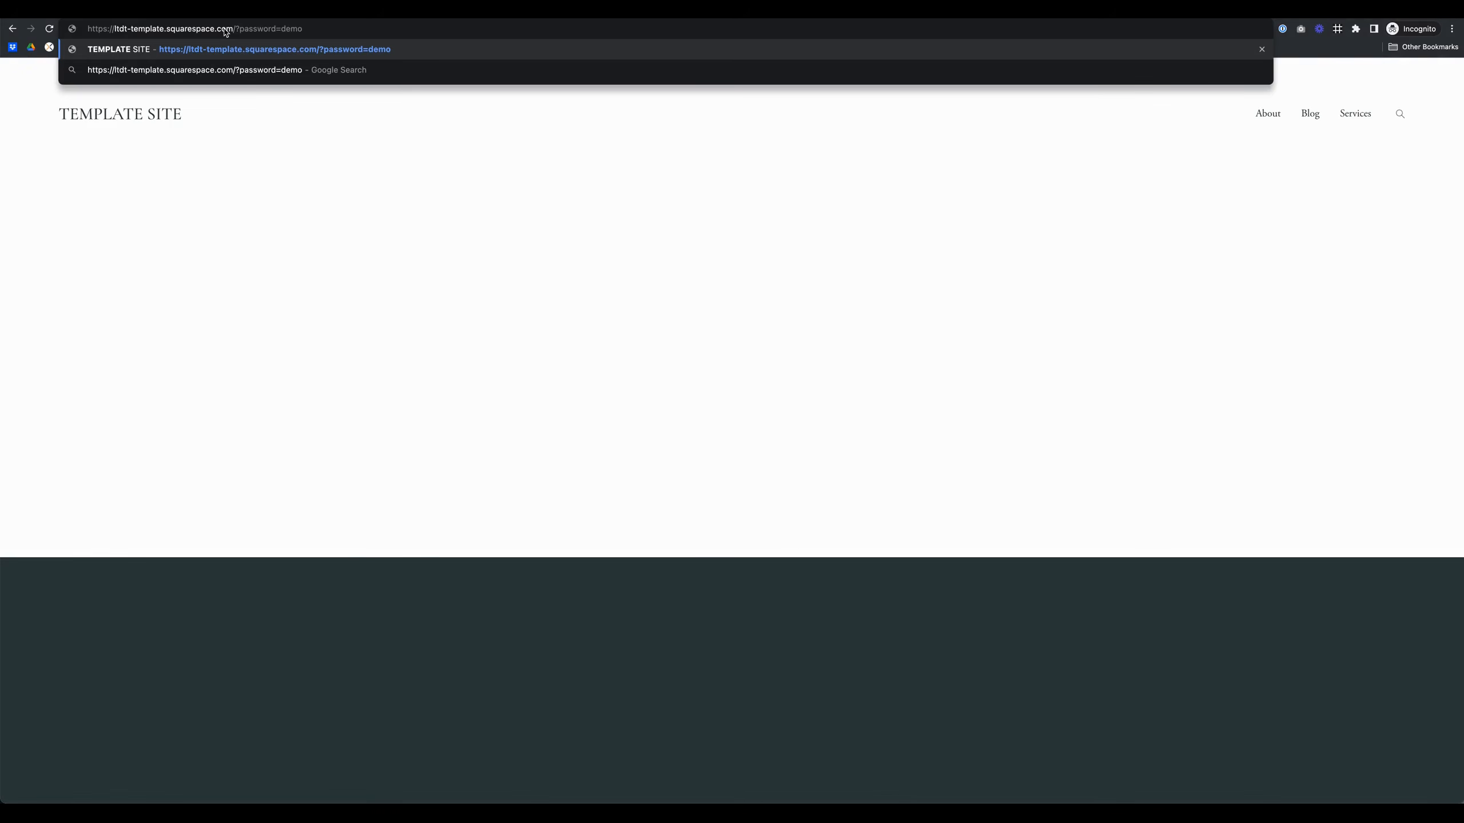
key("Return")
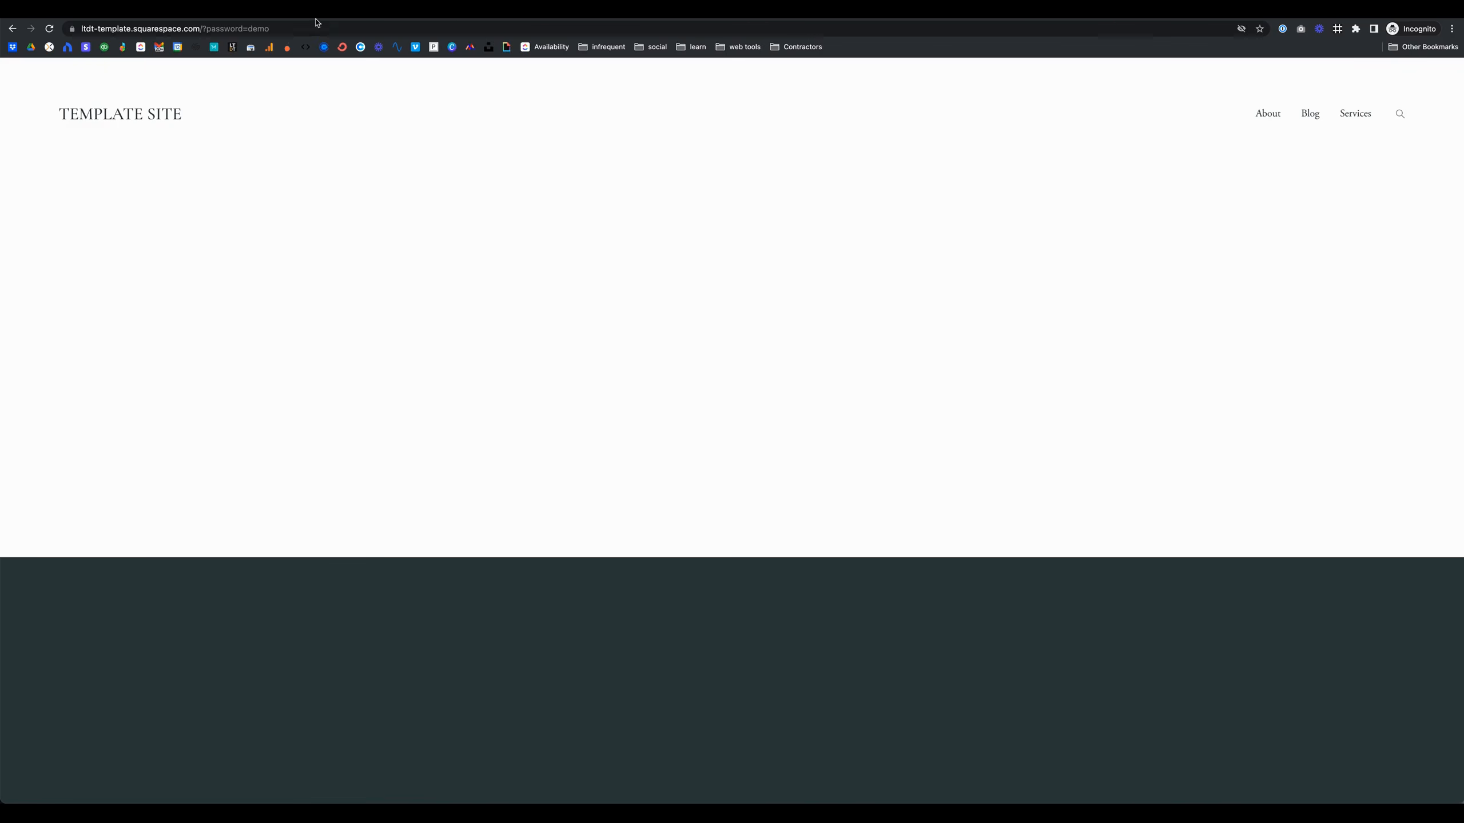
left_click(293, 28)
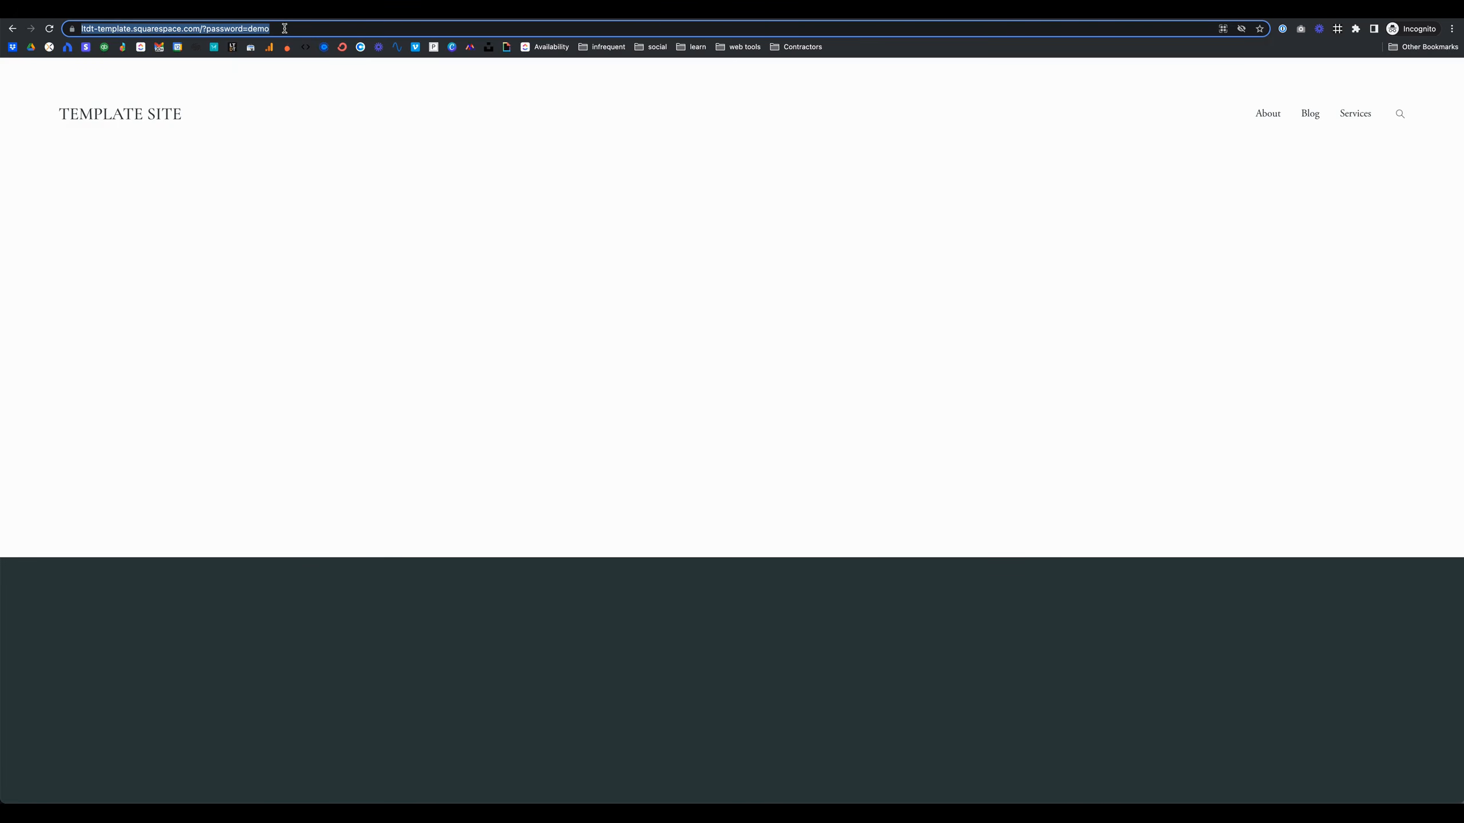
left_click(281, 28)
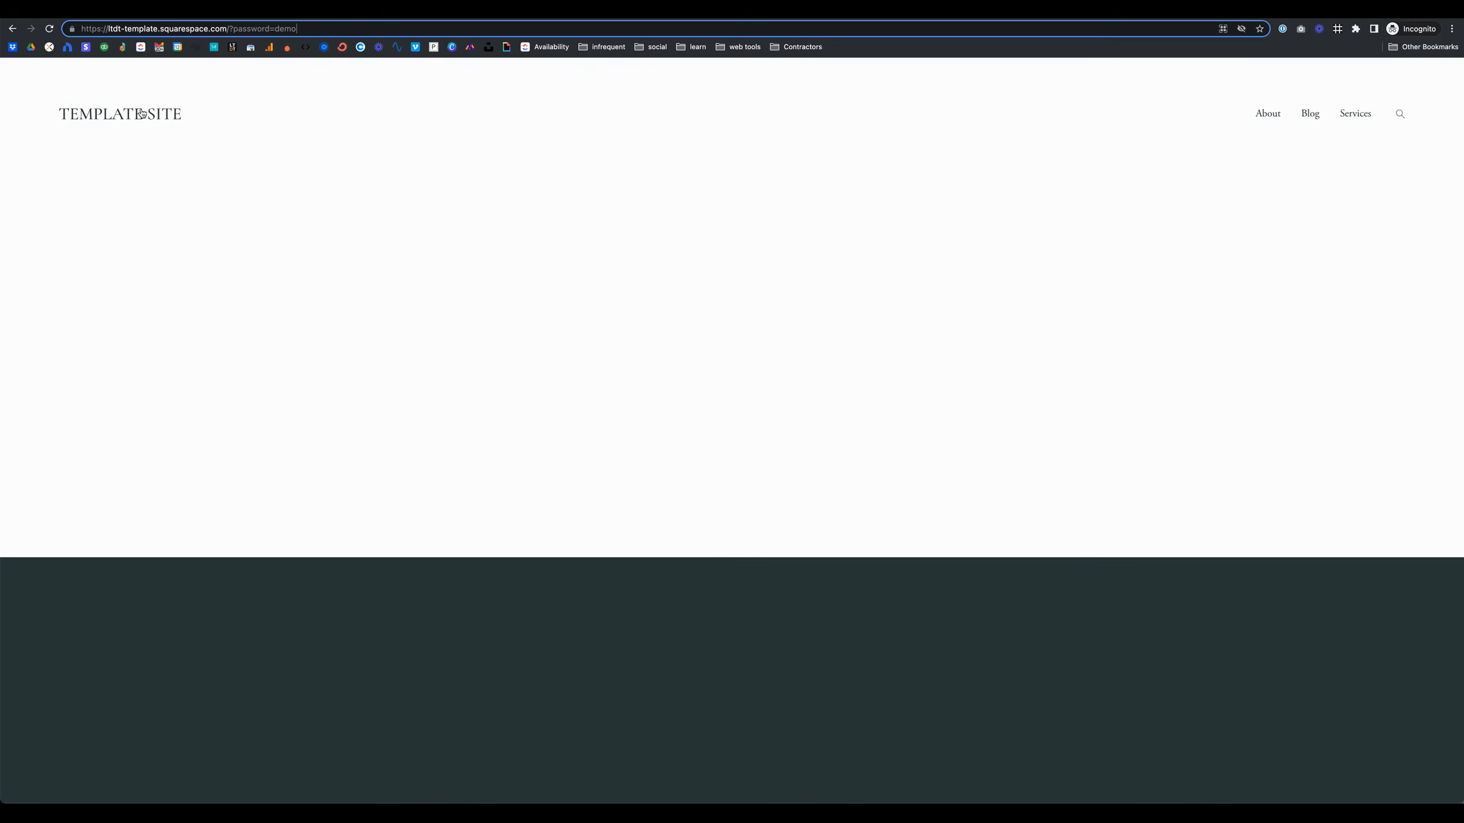
Step: Open the Blog collection in Pages, select Blog Post Title Three and move it to the Podcast collection
left_click(77, 82)
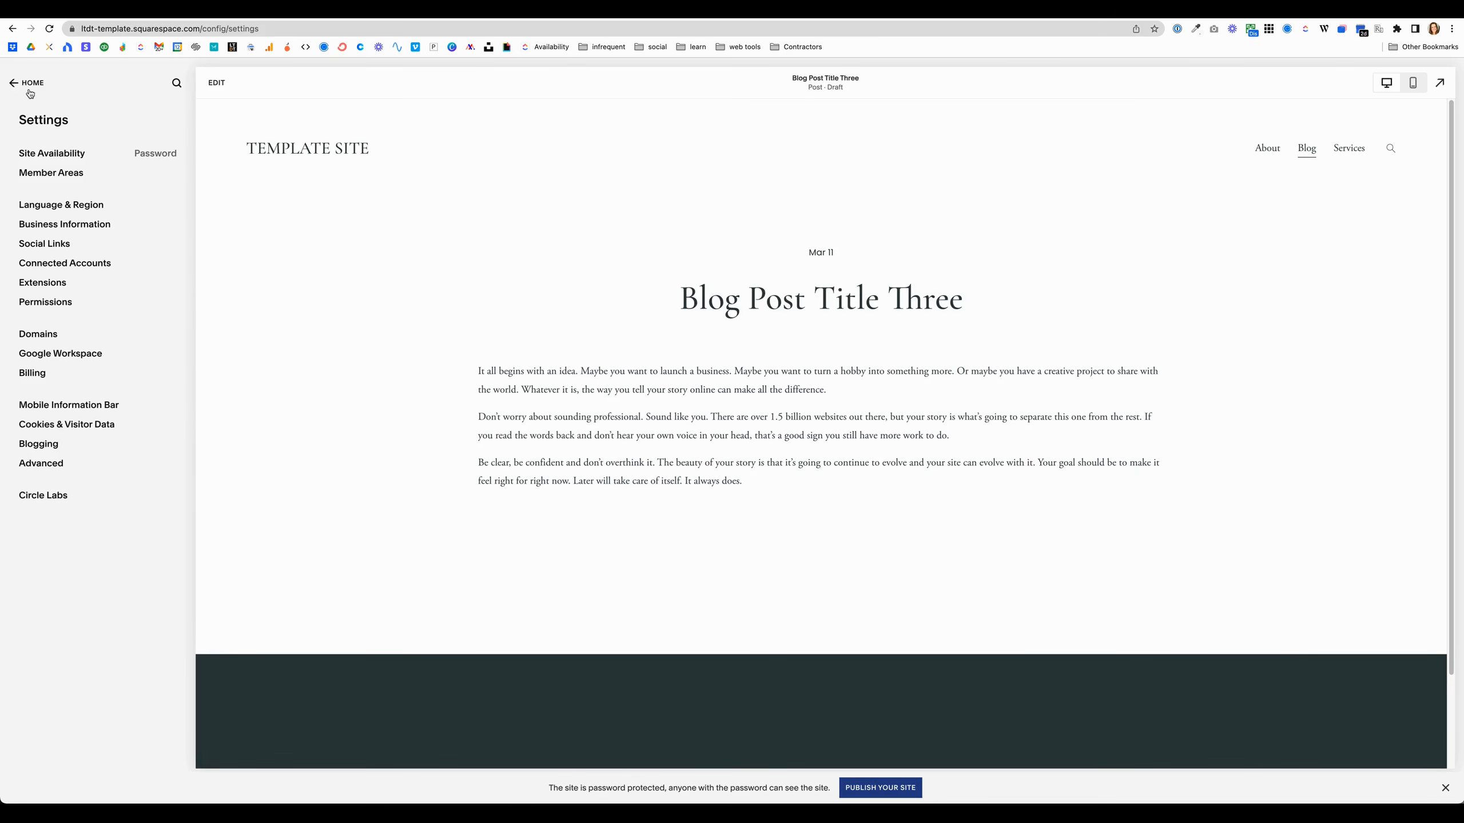
left_click(25, 84)
left_click(38, 238)
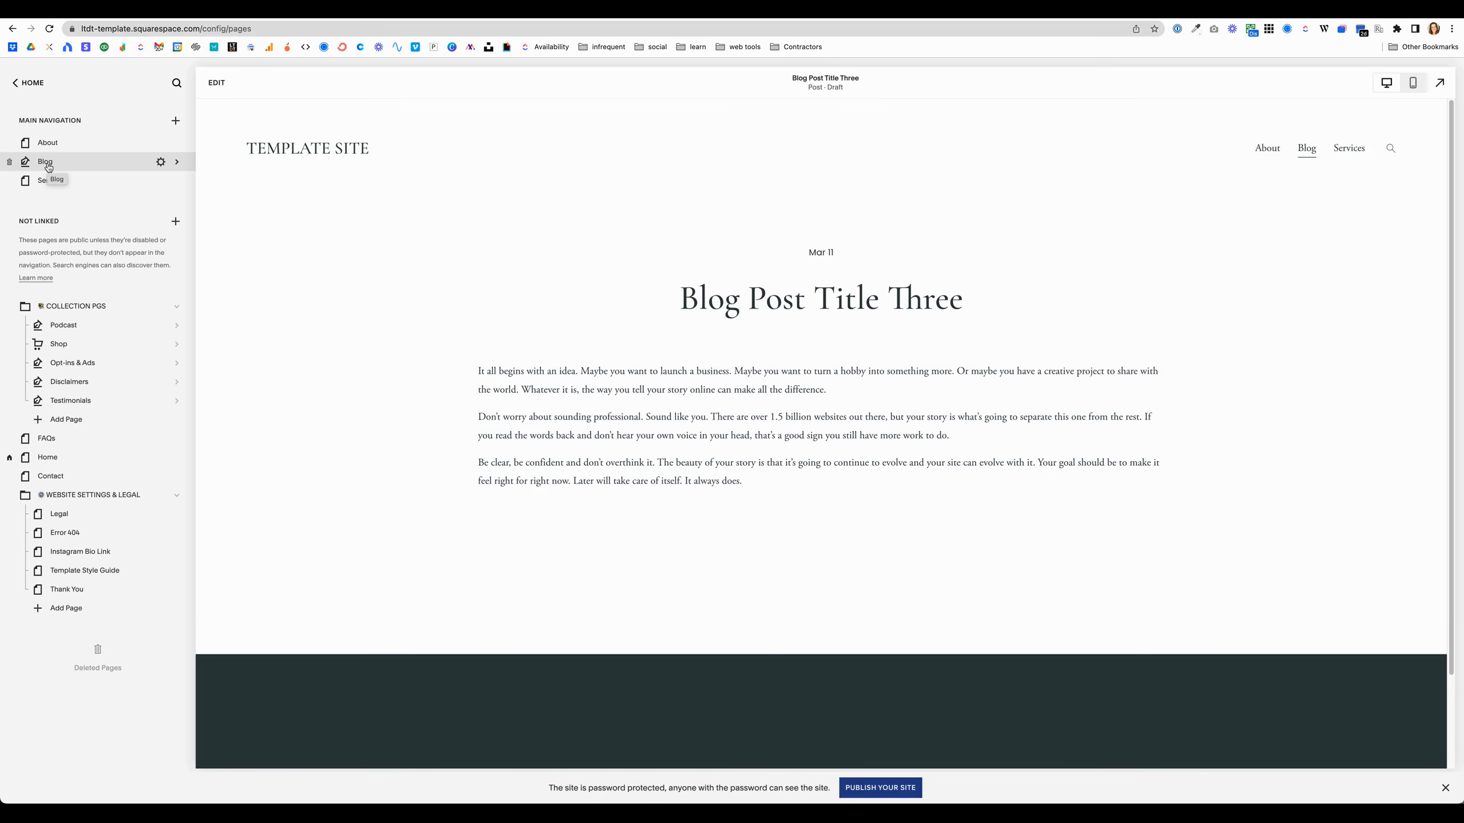
left_click(78, 327)
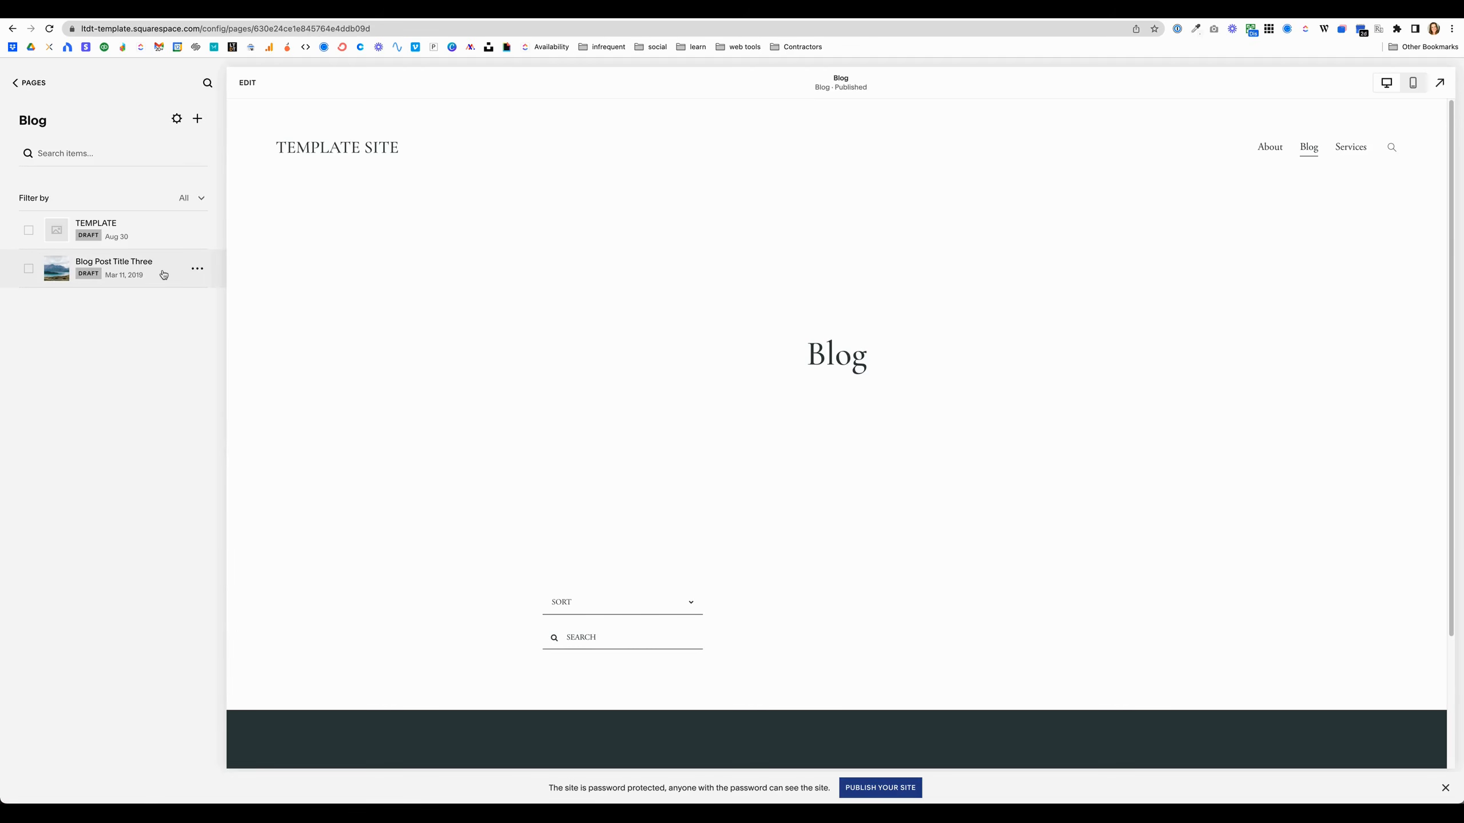
left_click(163, 275)
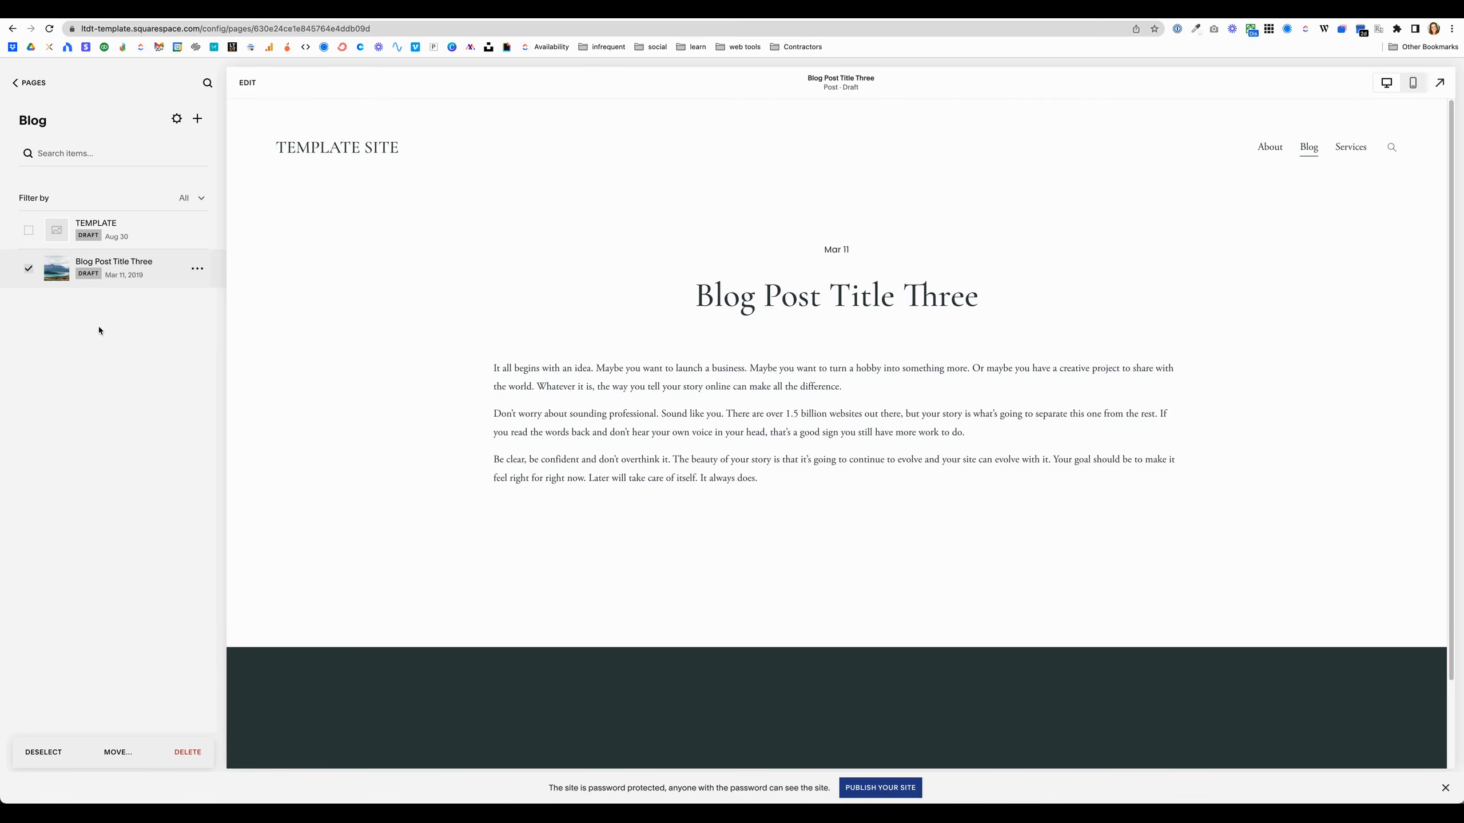
left_click(30, 273)
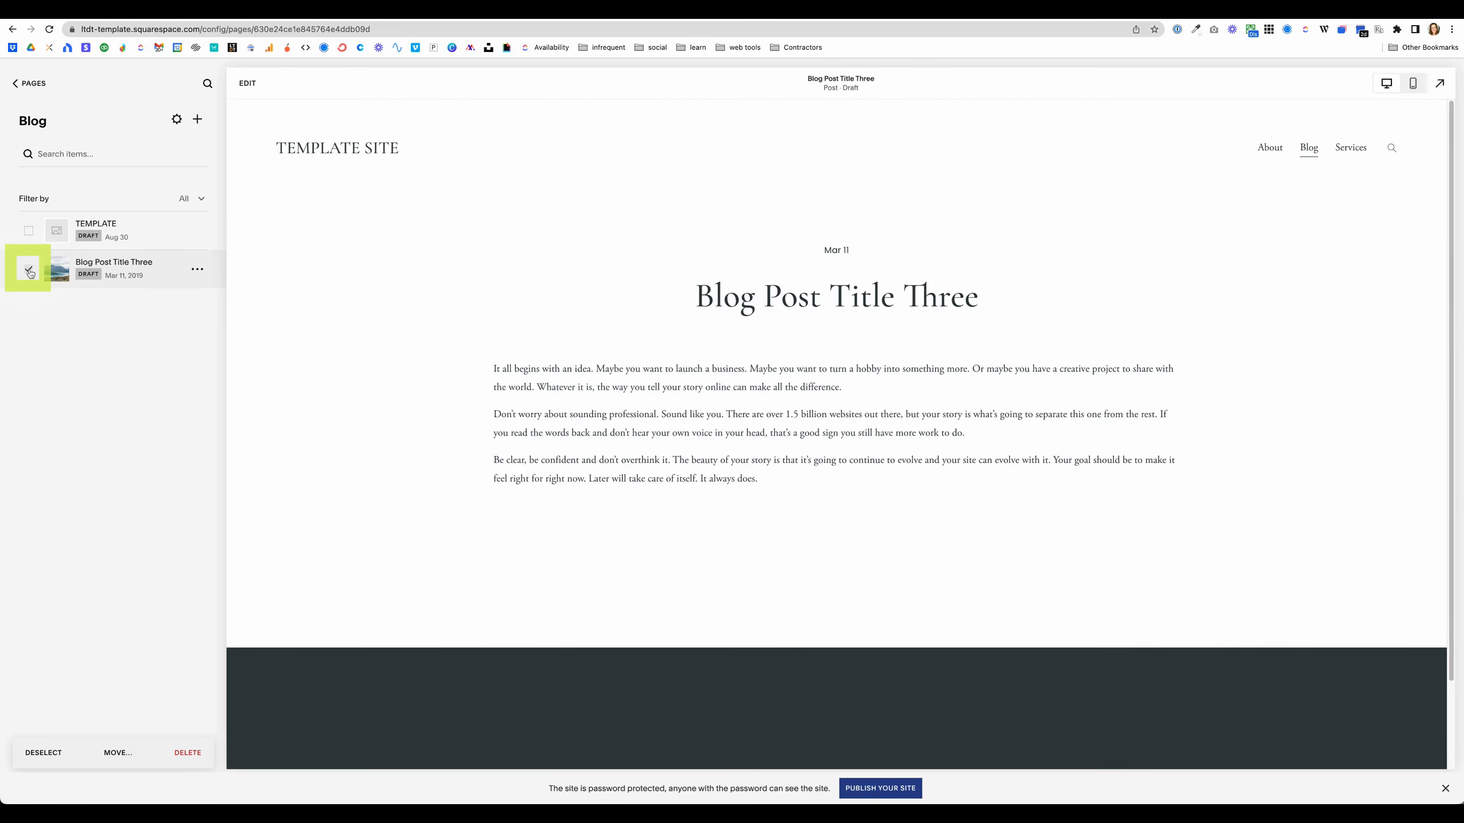
left_click(117, 753)
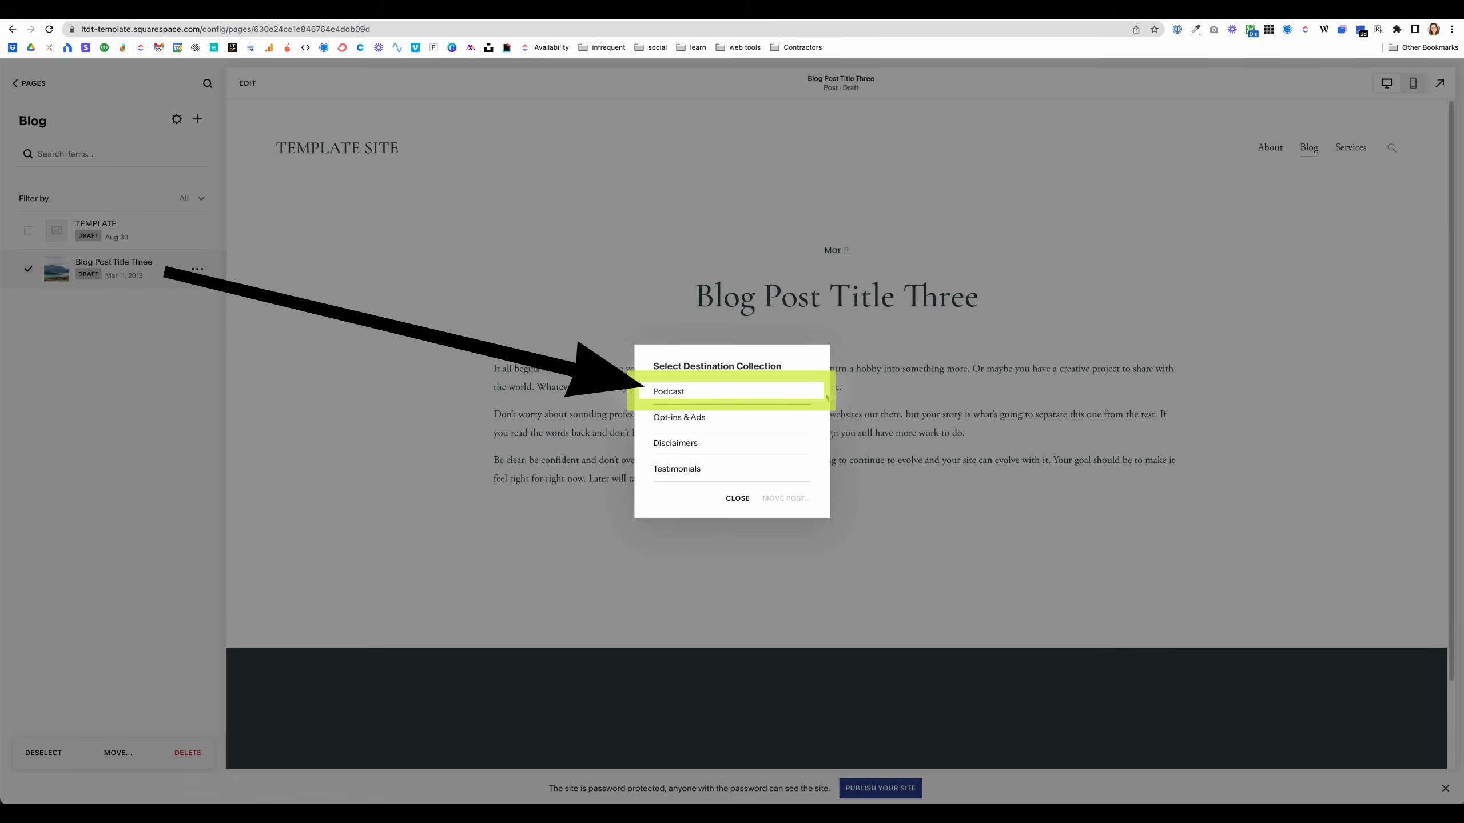
left_click(678, 394)
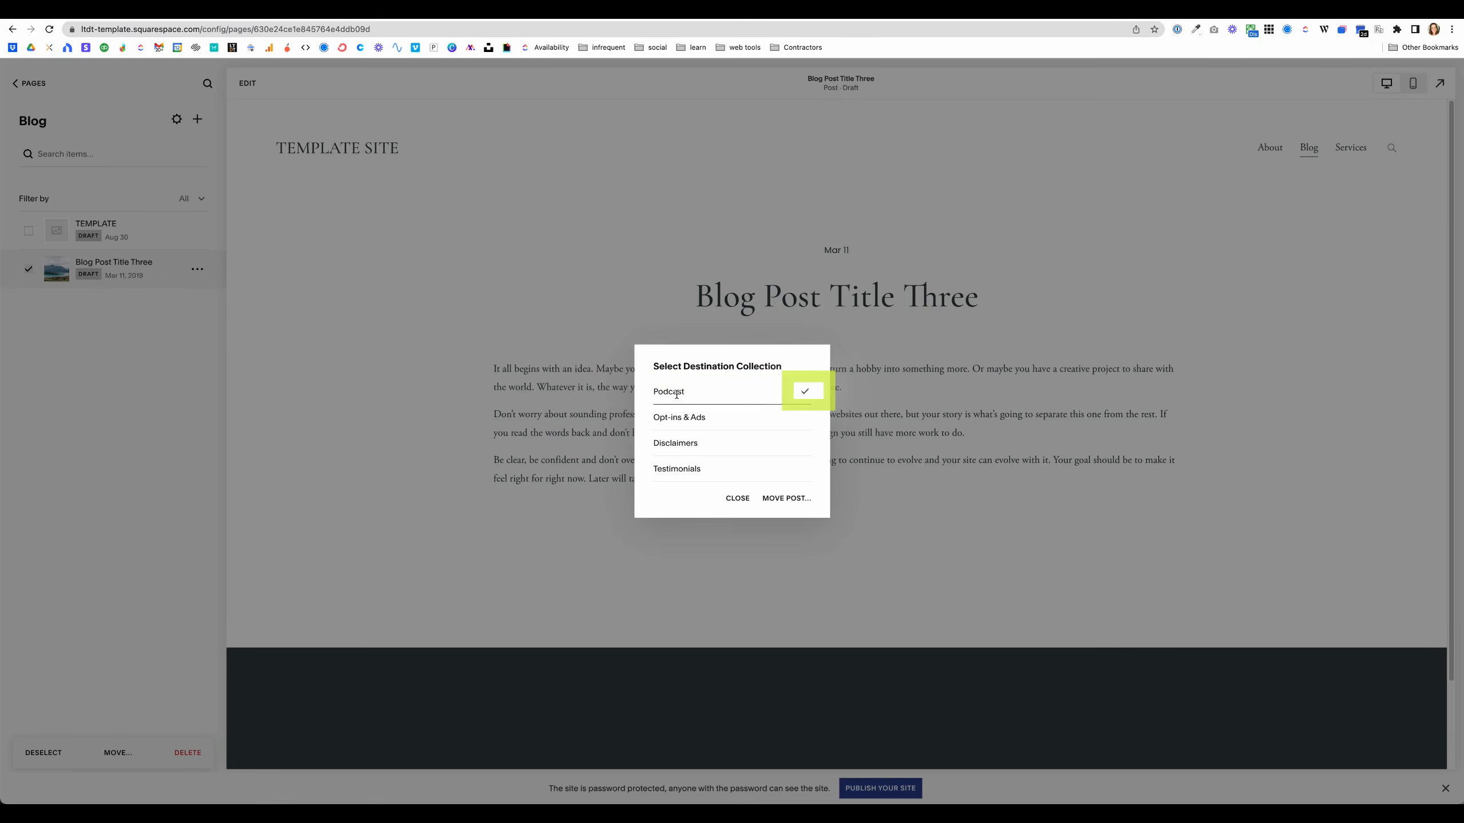
left_click(787, 499)
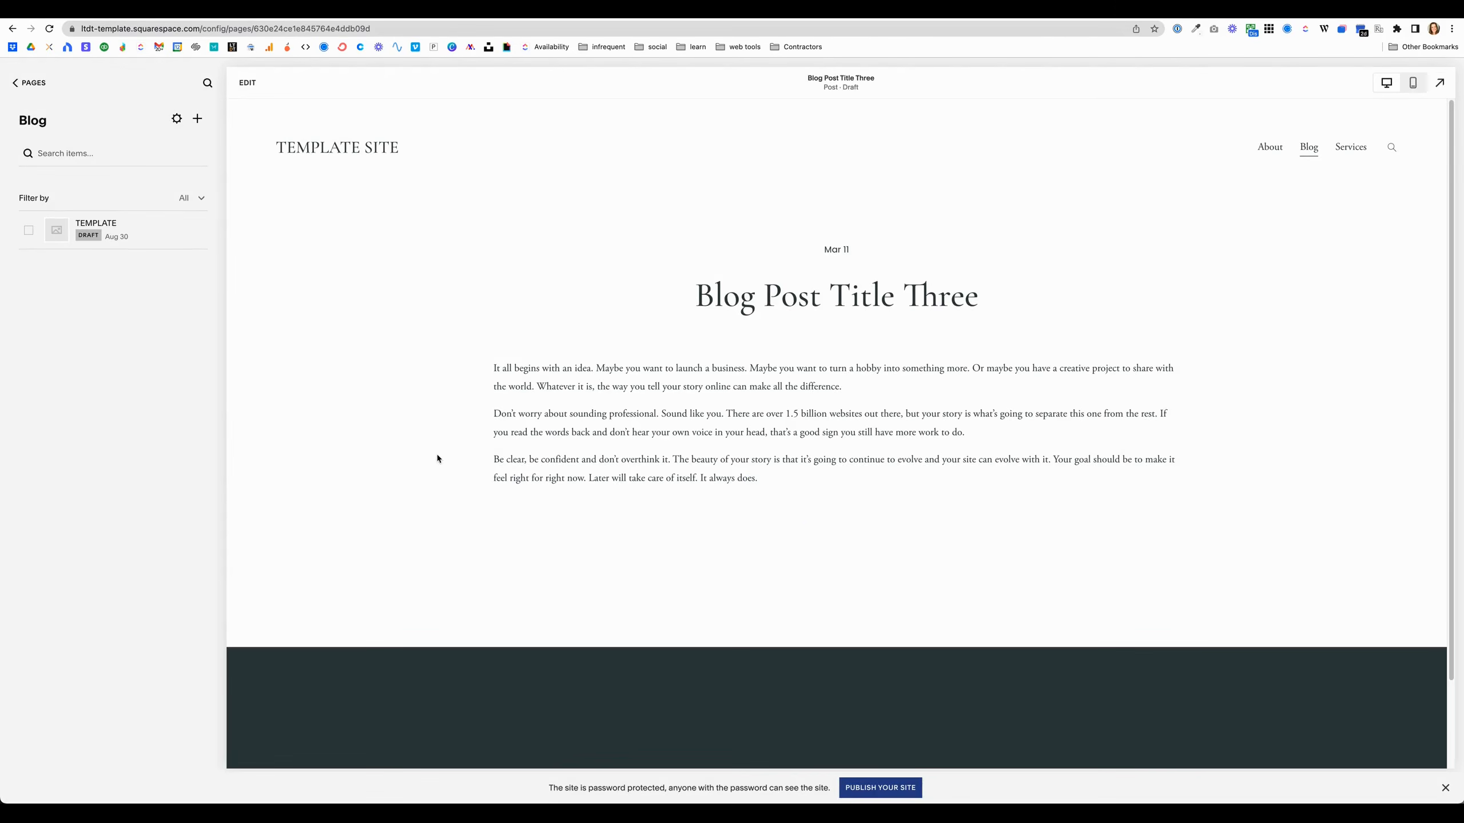
Step: Open the Podcast collection and start editing the moved post's body text
left_click(24, 83)
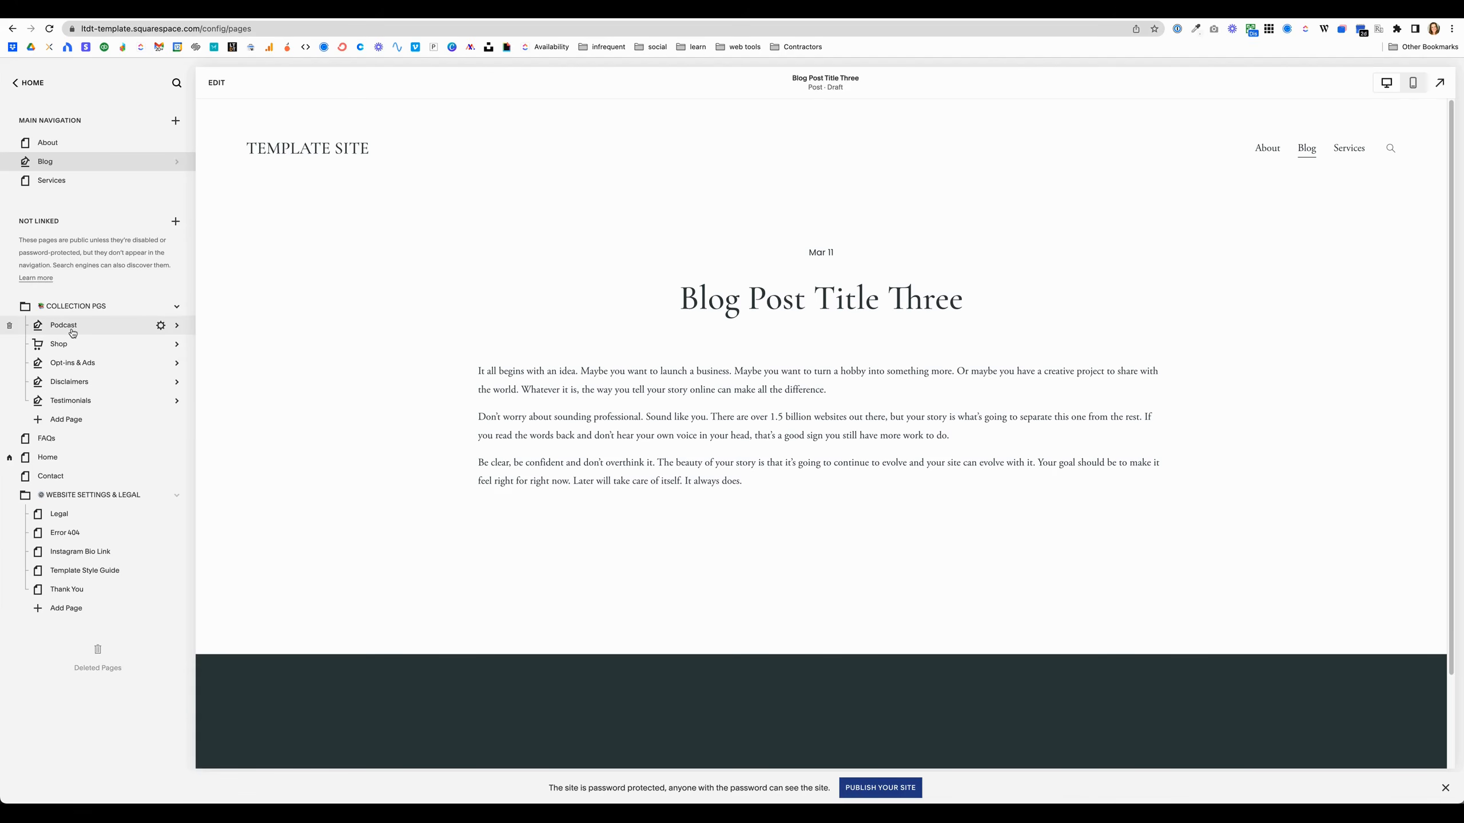
left_click(73, 333)
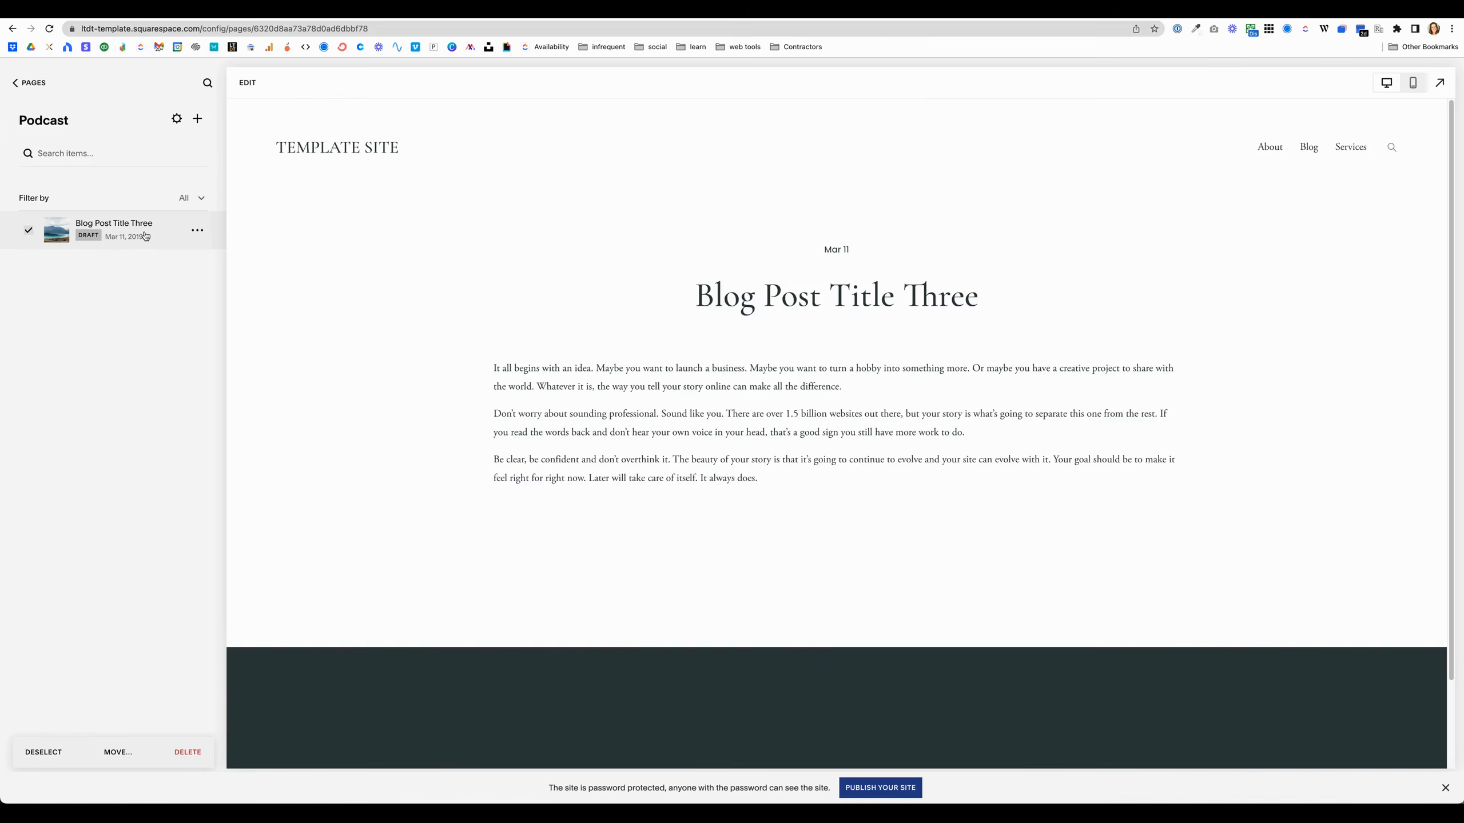
left_click(249, 84)
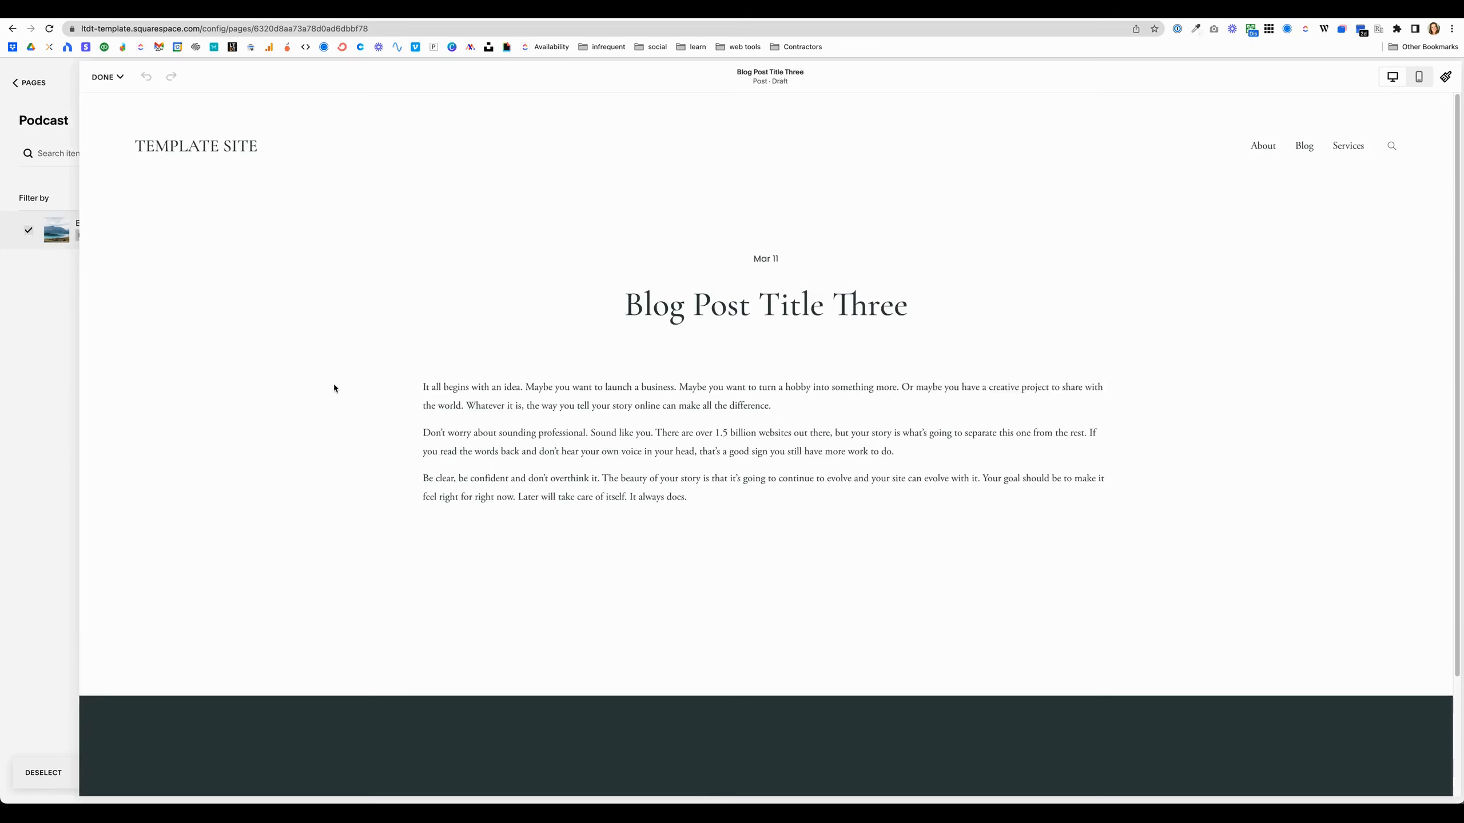
left_click(440, 395)
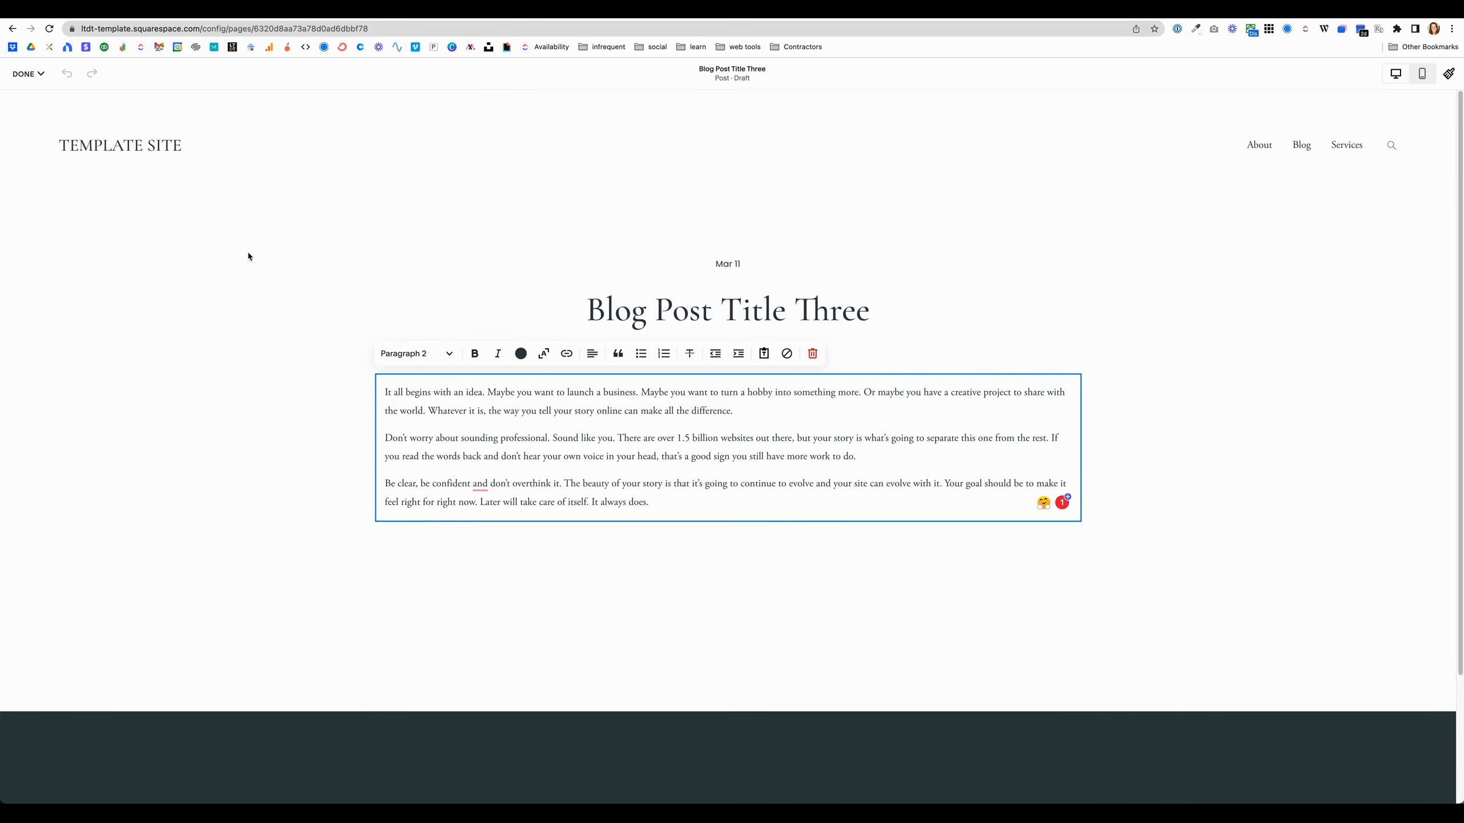
Step: Open the post's Blog Post Settings from the page title in the editor
left_click(28, 73)
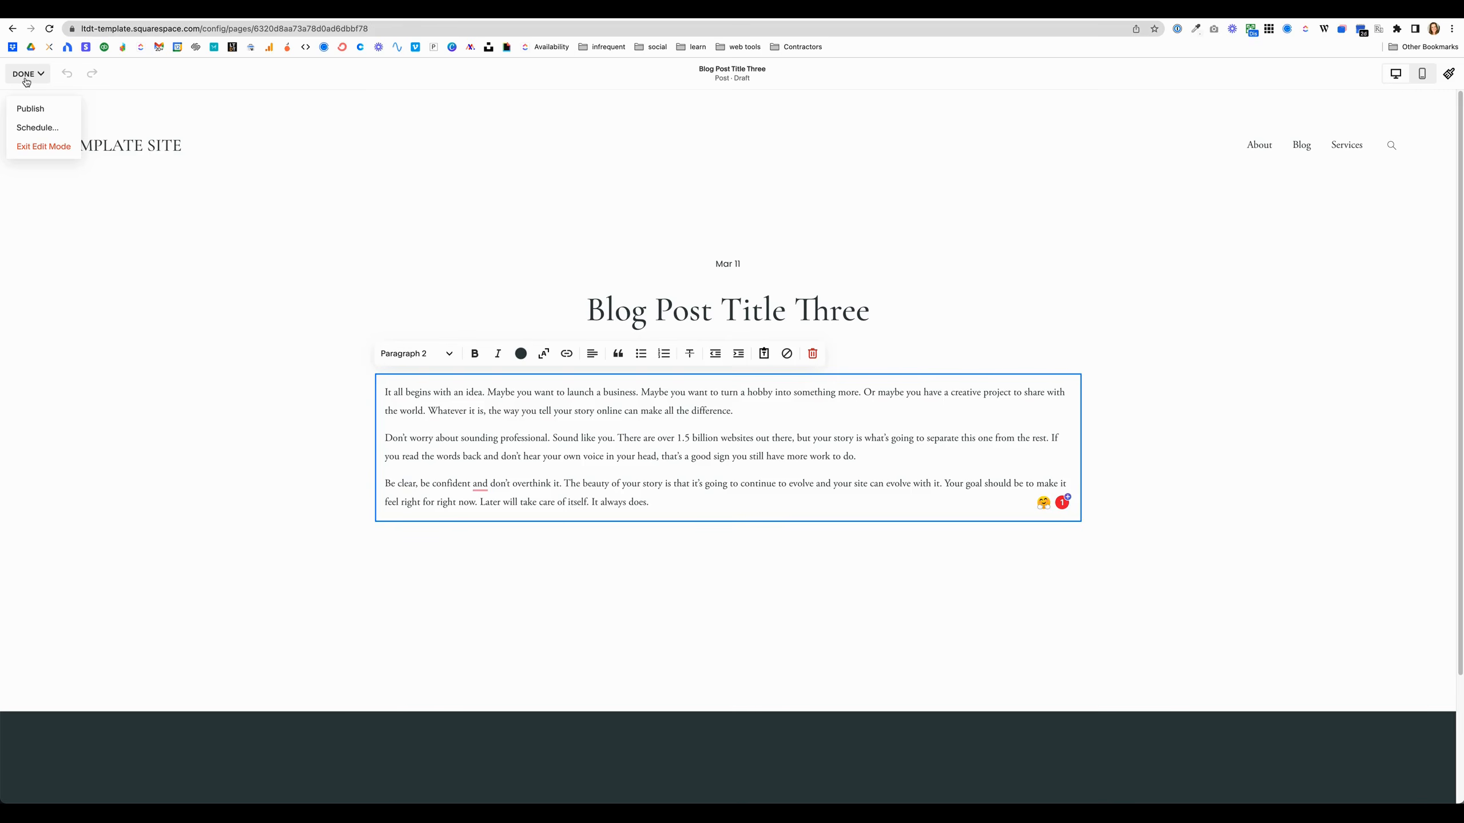
left_click(210, 314)
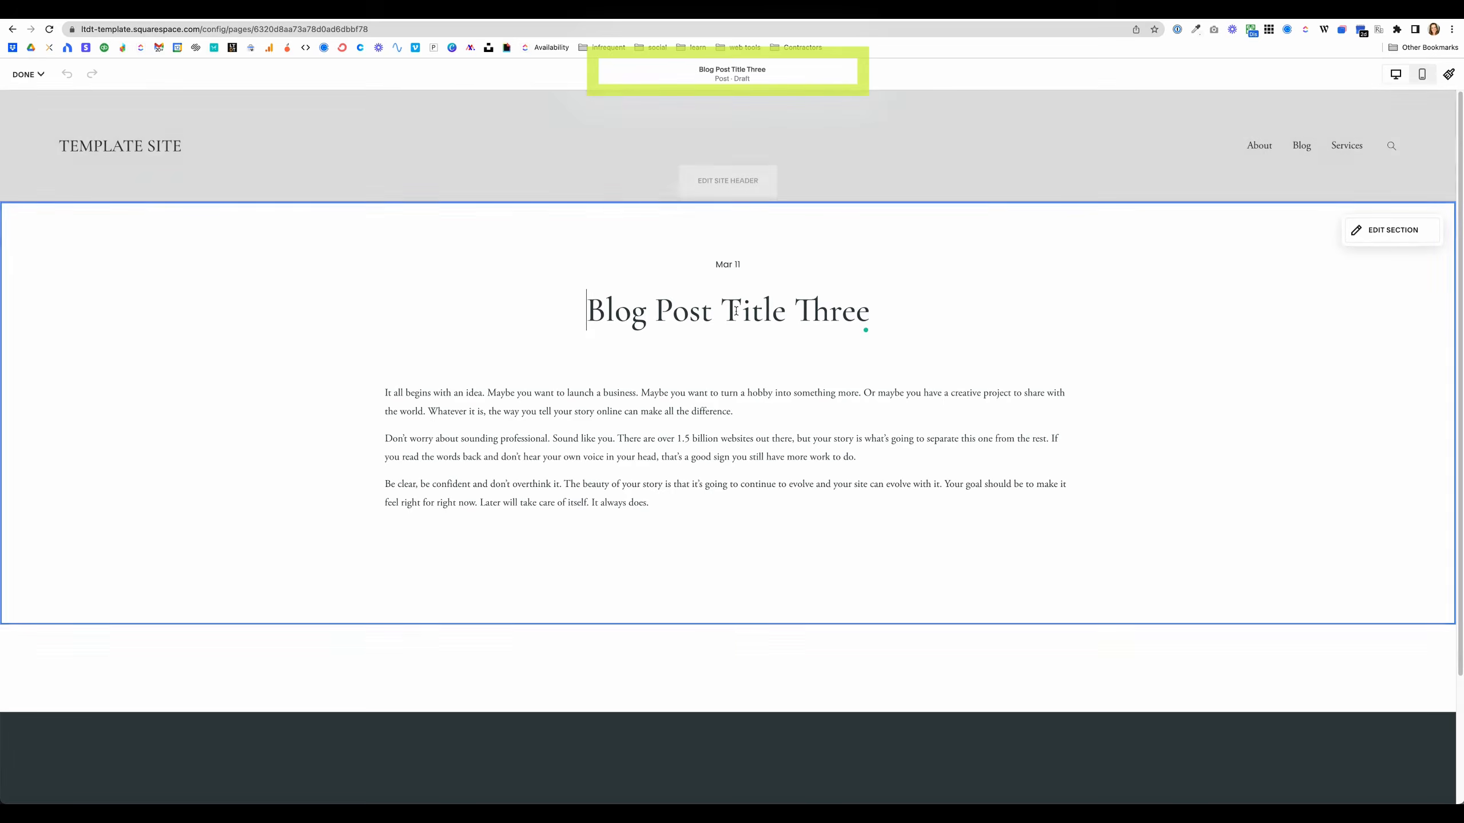
left_click(720, 74)
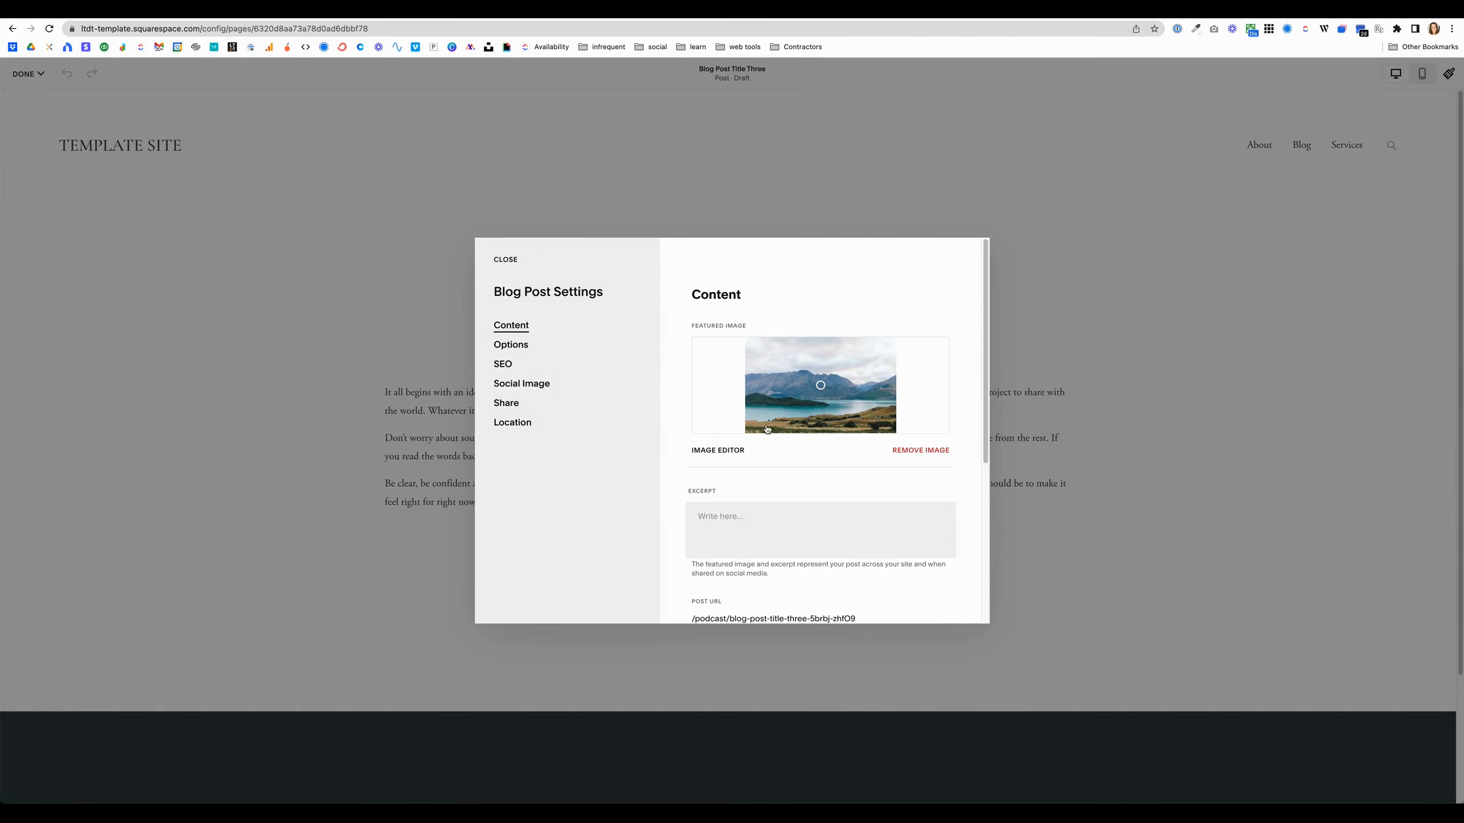
Step: Turn on comments in the post's Options settings and save the change
left_click(738, 522)
scroll(746, 466, "down", 3)
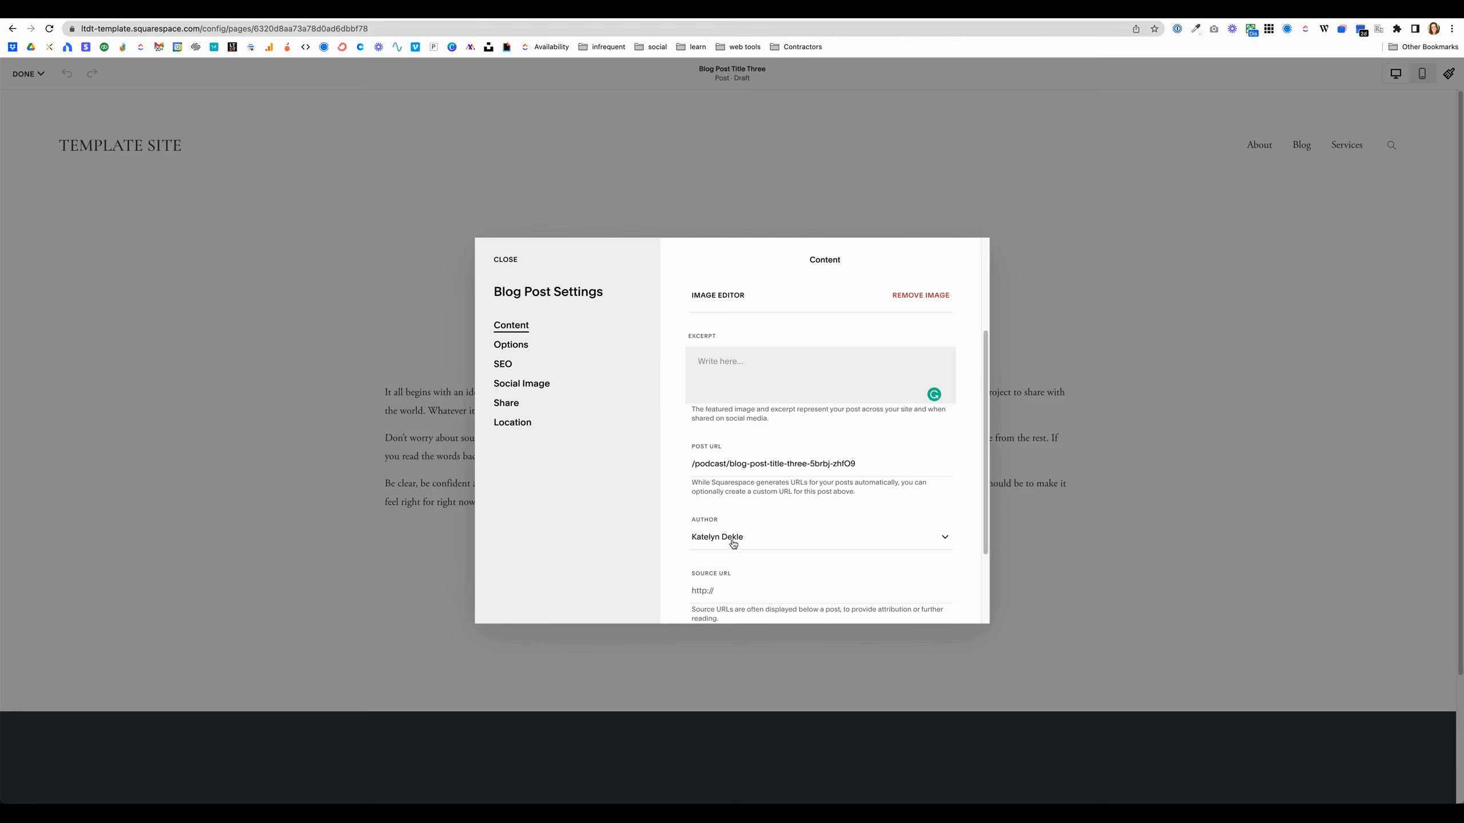
left_click(516, 346)
left_click(723, 339)
left_click(693, 261)
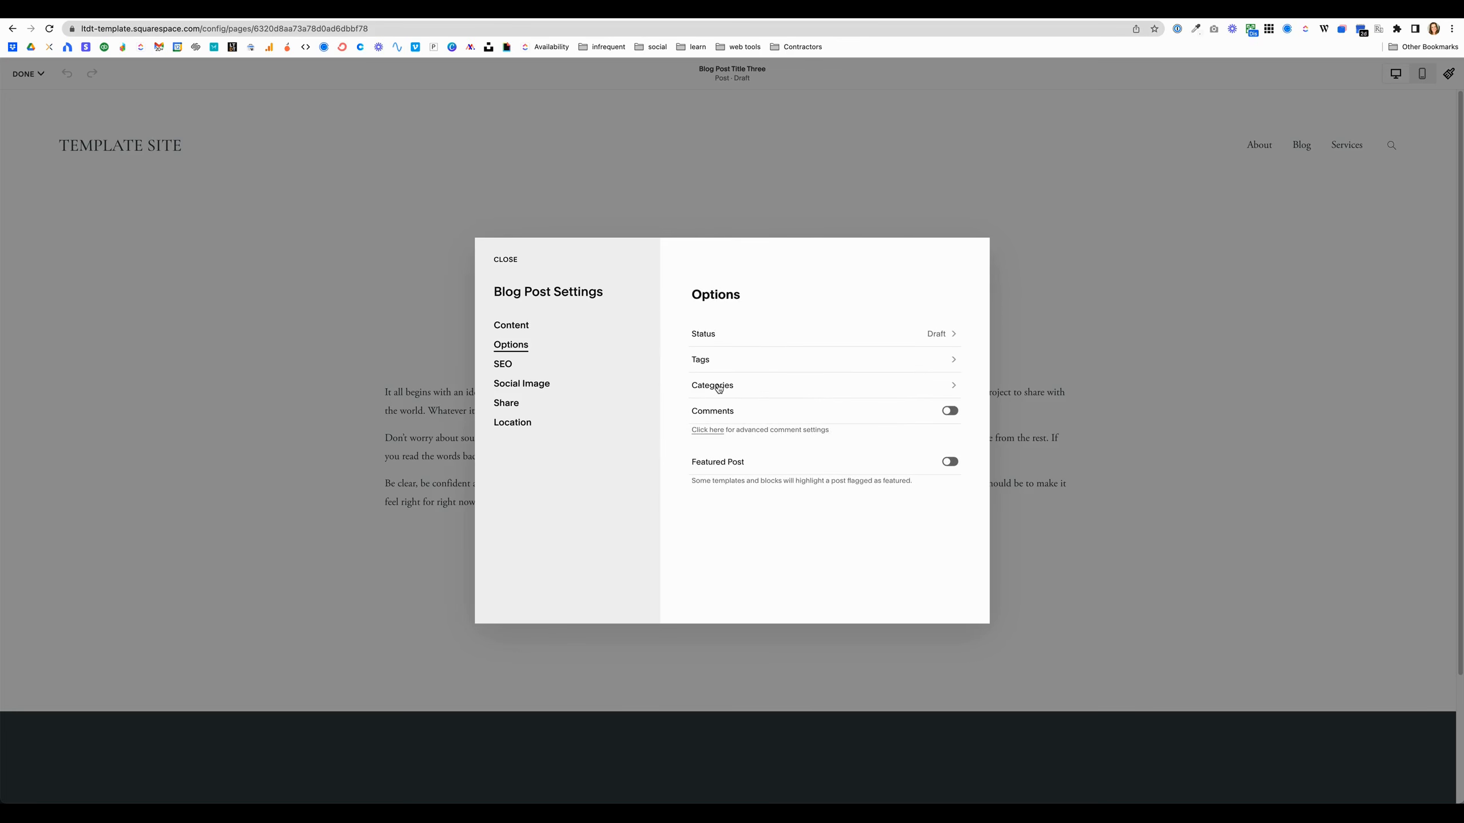
left_click(728, 416)
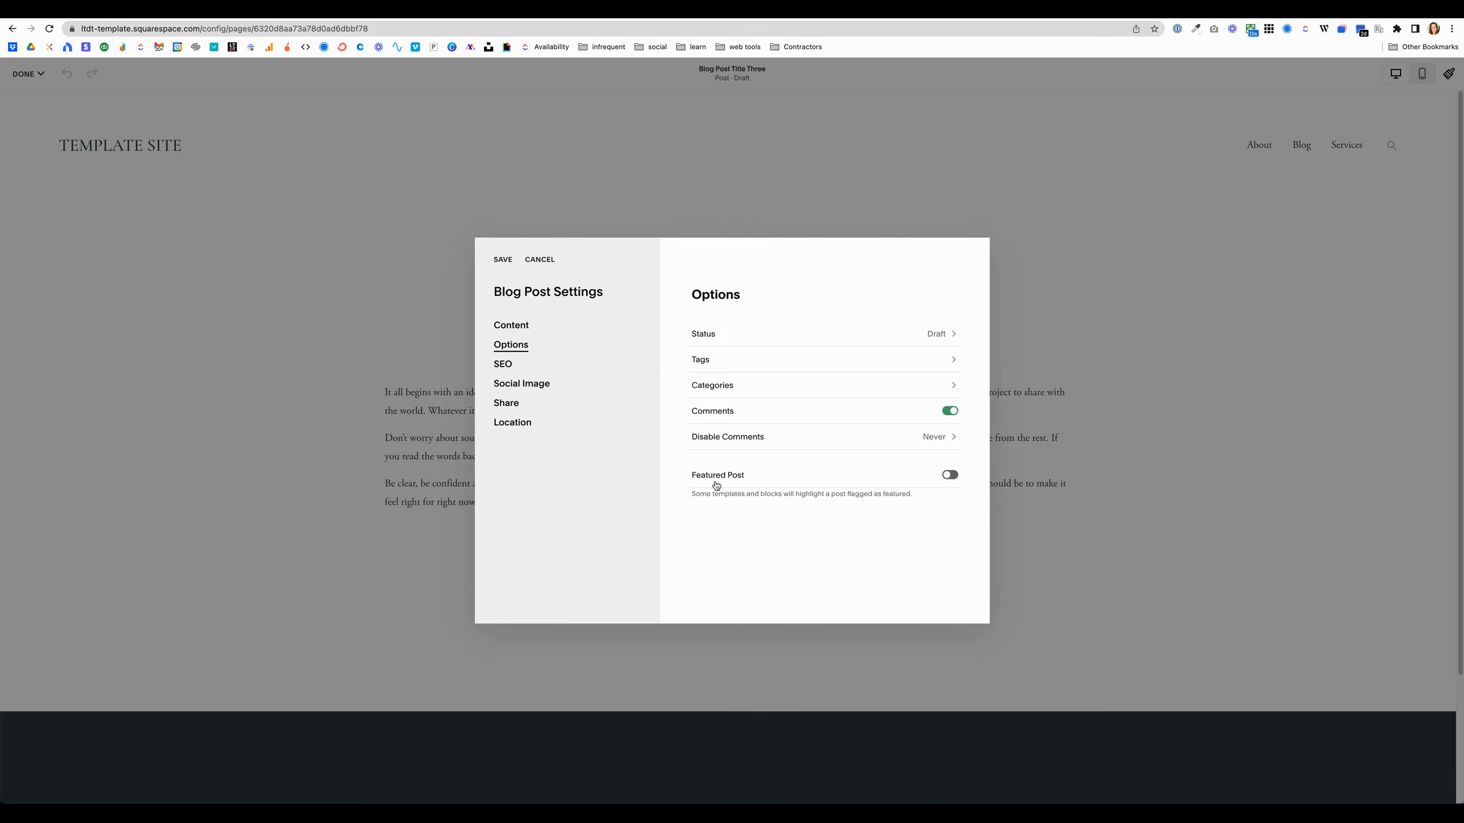
left_click(502, 263)
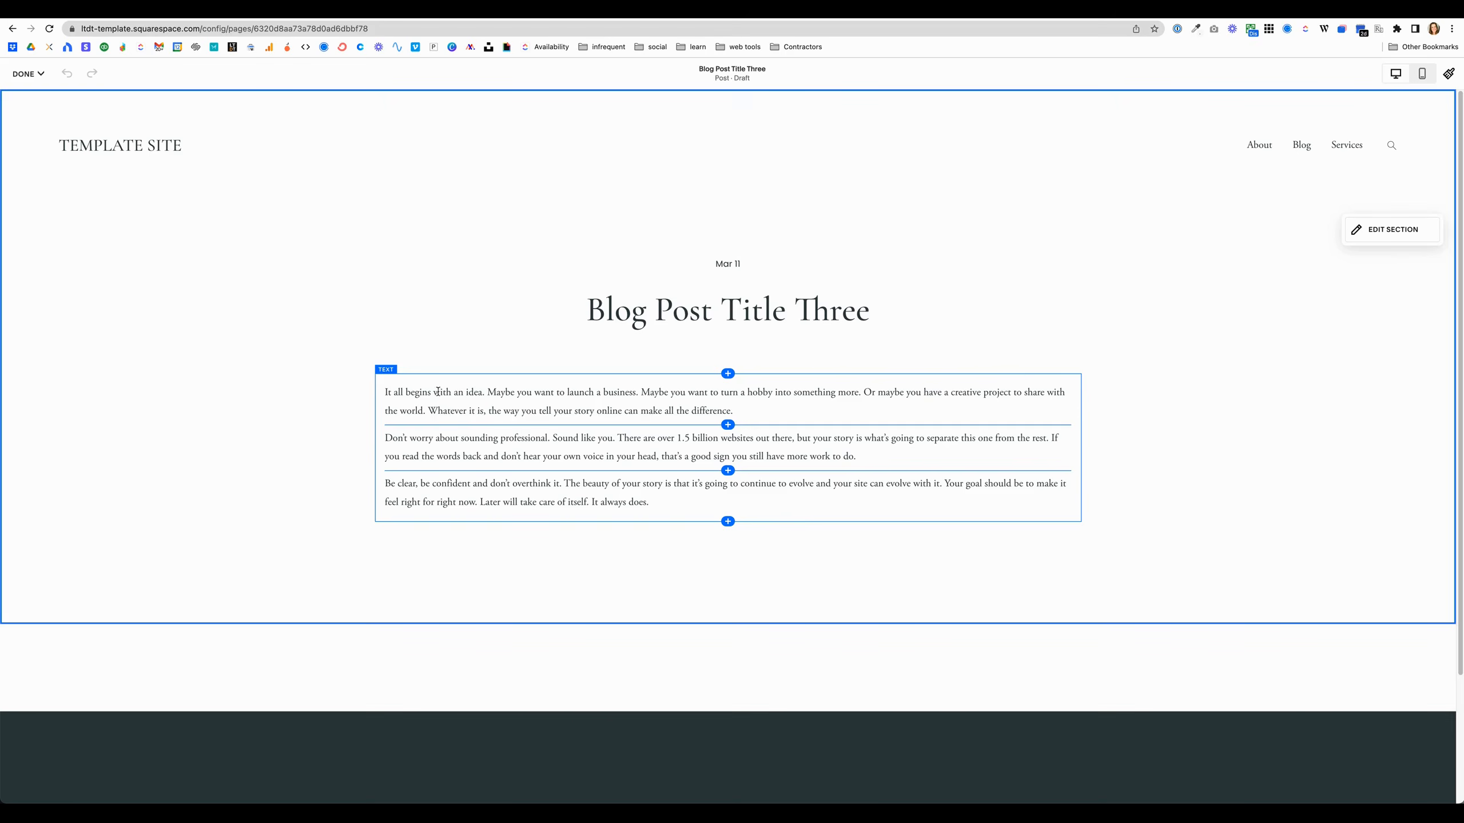
Step: Leave the editor, then open and close Blog Post Title Three's settings from its item menu in the Podcast list
left_click(26, 74)
left_click(25, 113)
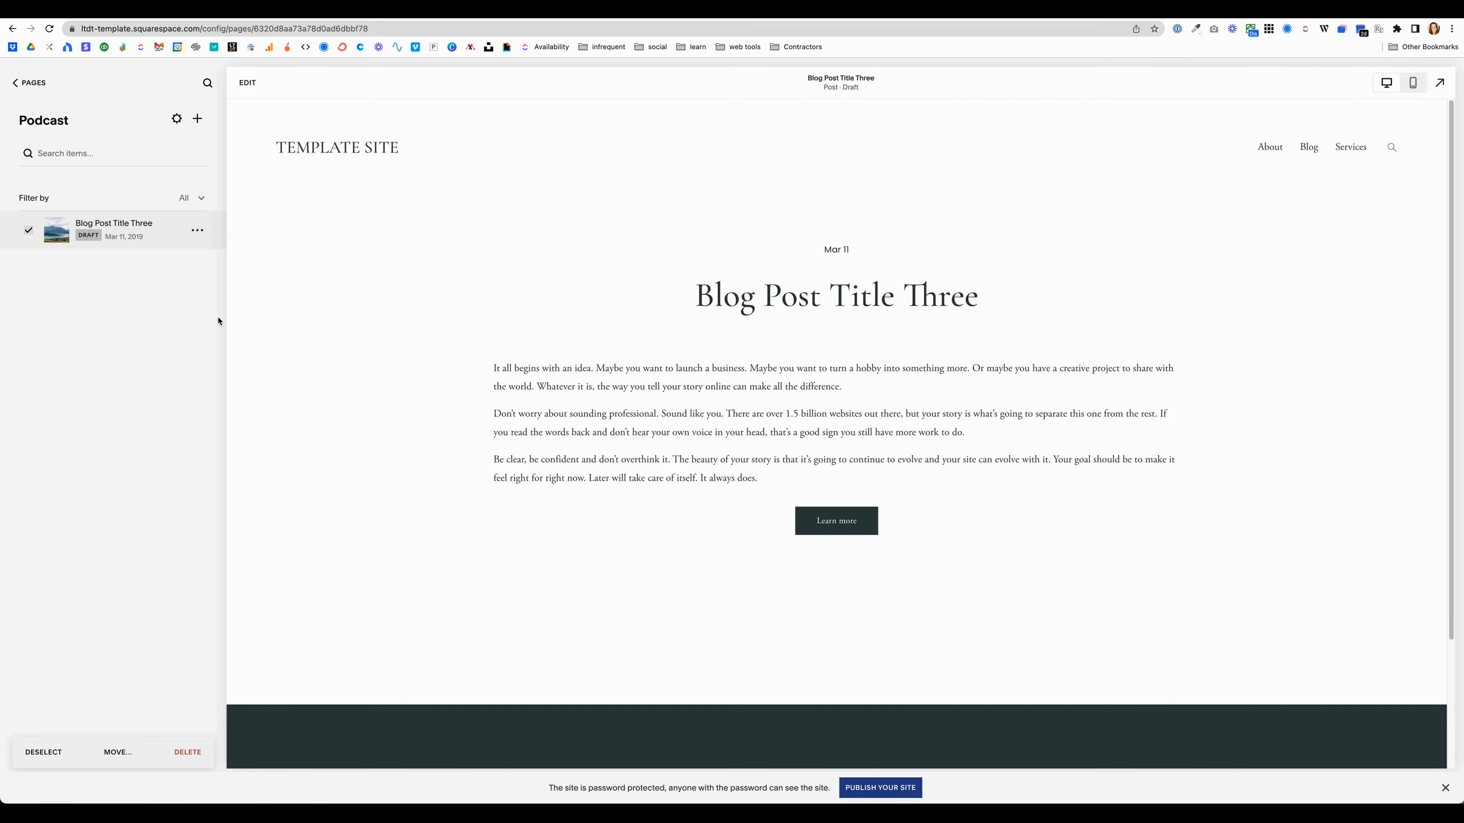
left_click(197, 230)
left_click(196, 260)
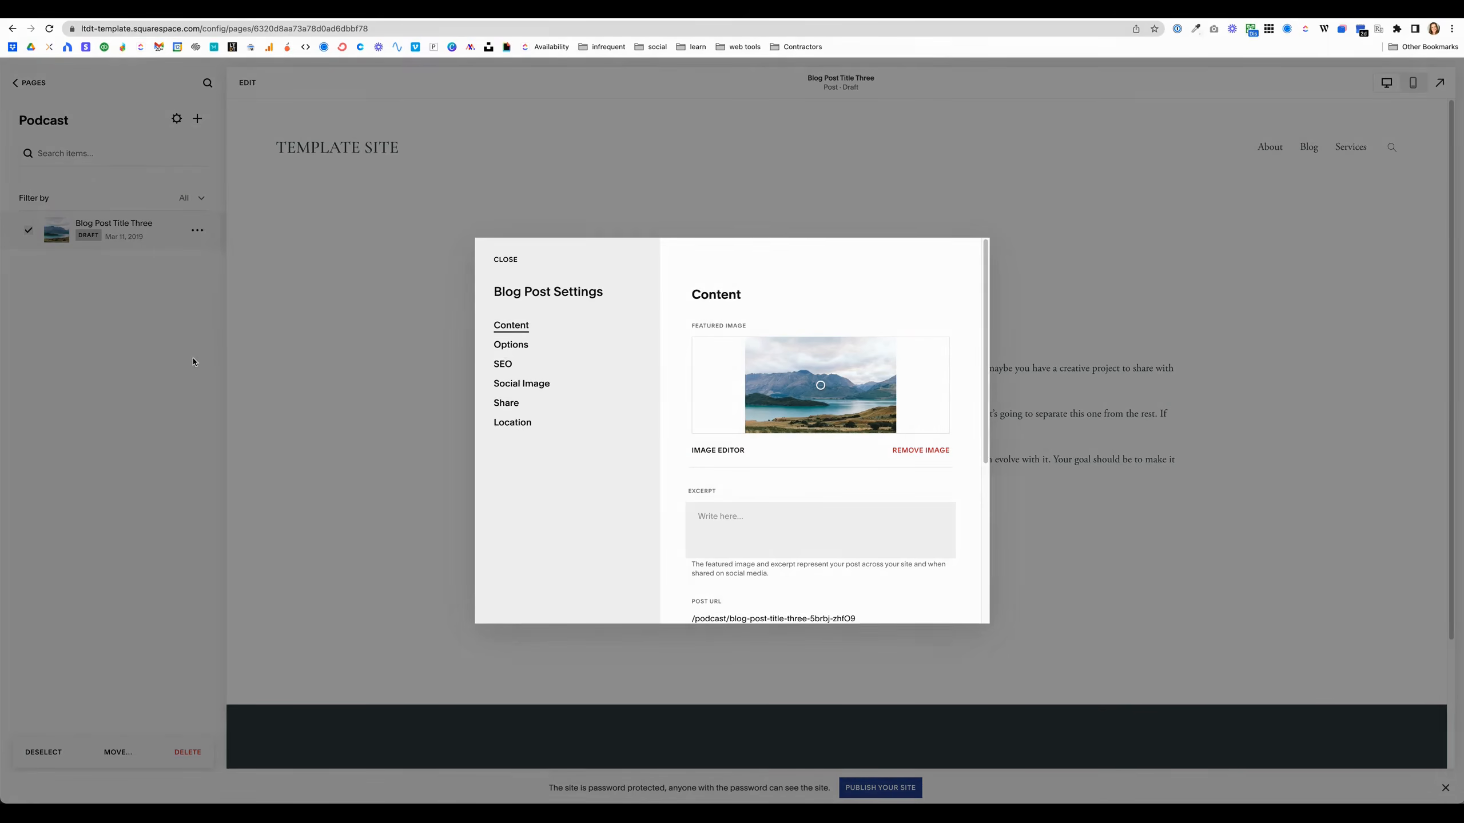
left_click(506, 260)
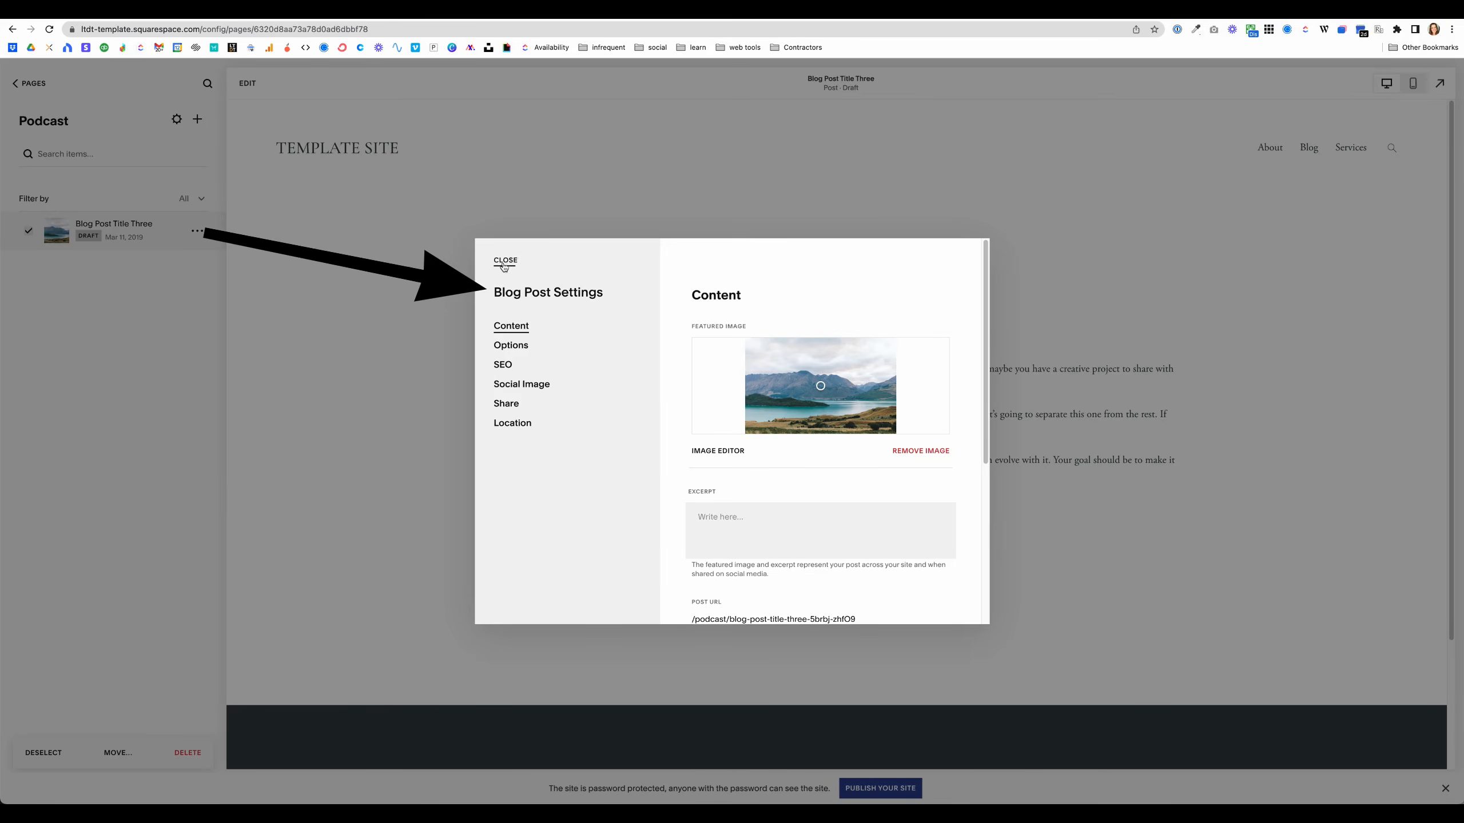